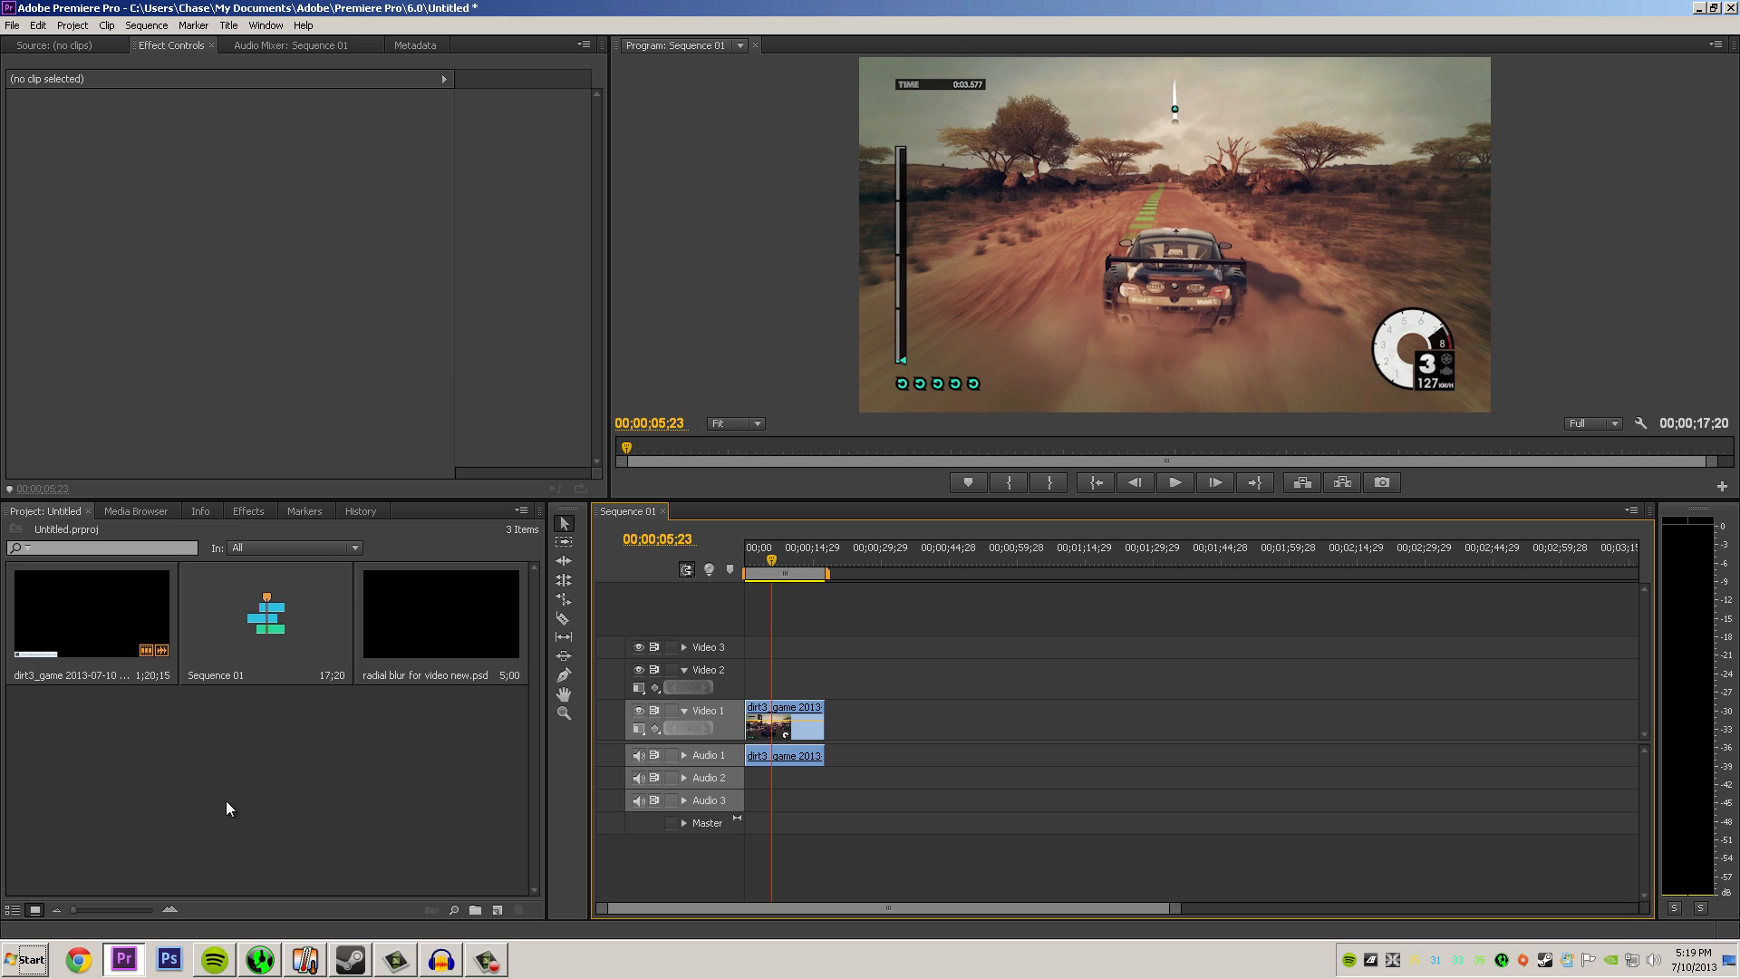
# Step: Place radial blur for video new.psd on Video 2 and extend it to the end of the gameplay clip
pyautogui.moveTo(435, 617); pyautogui.dragTo(723, 695)
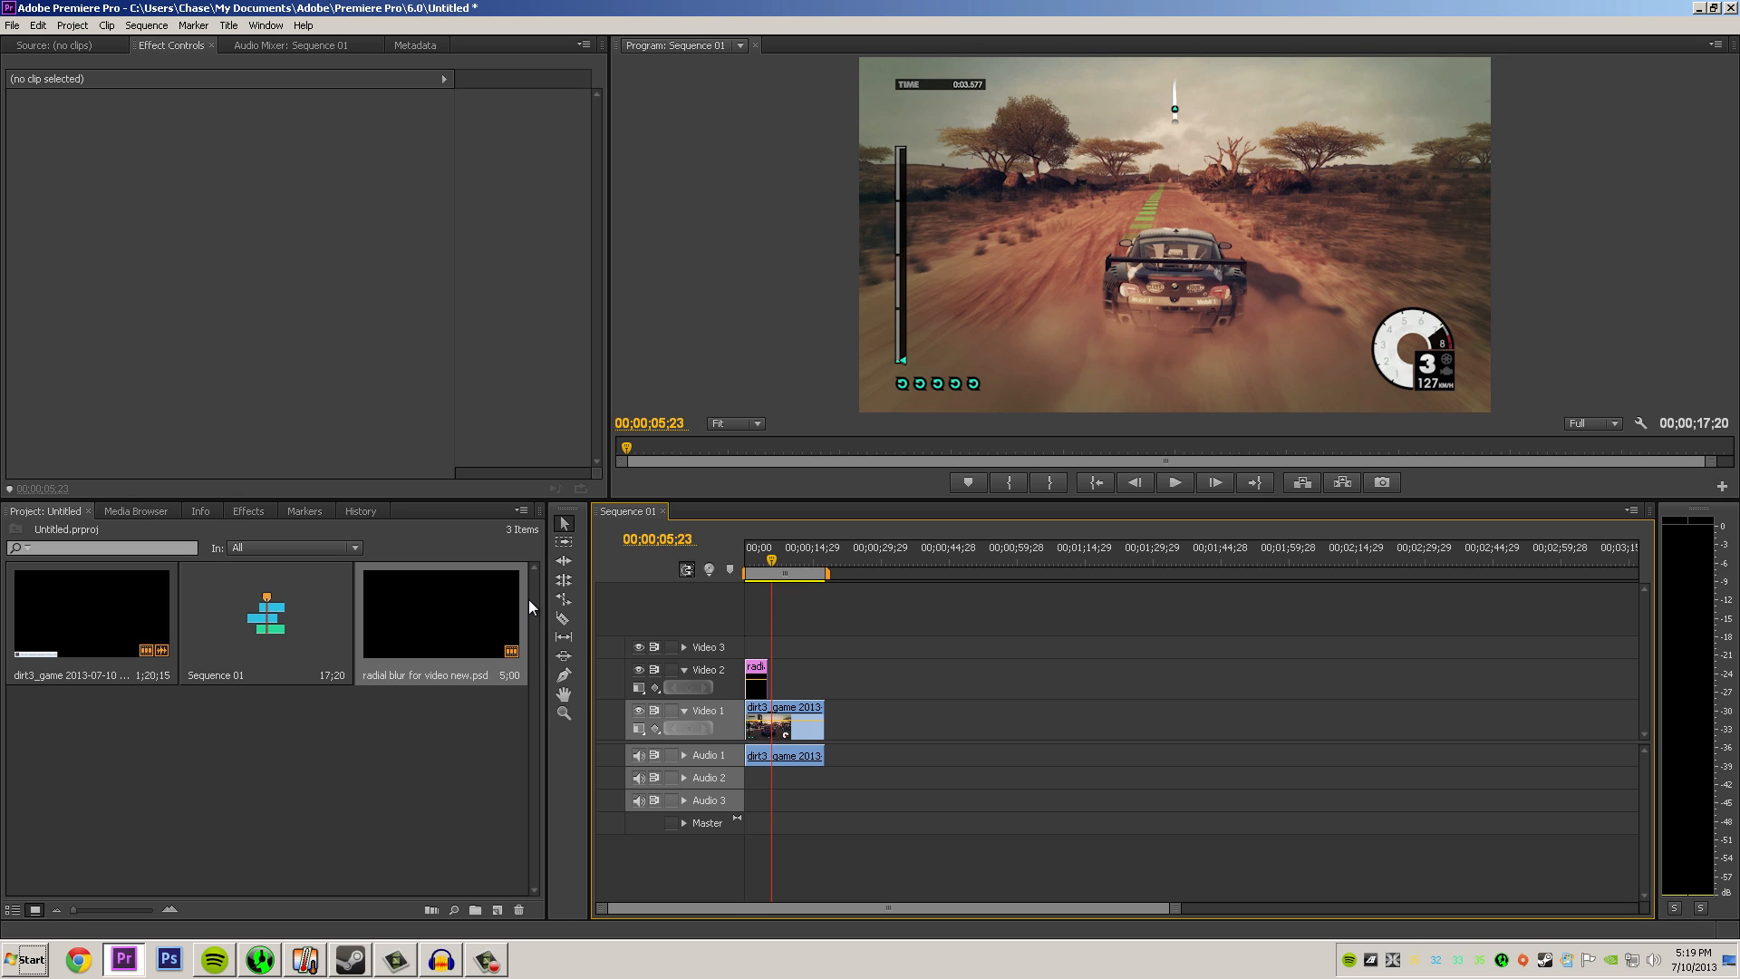
pyautogui.moveTo(767, 675); pyautogui.dragTo(821, 672)
pyautogui.moveTo(773, 558); pyautogui.dragTo(779, 559)
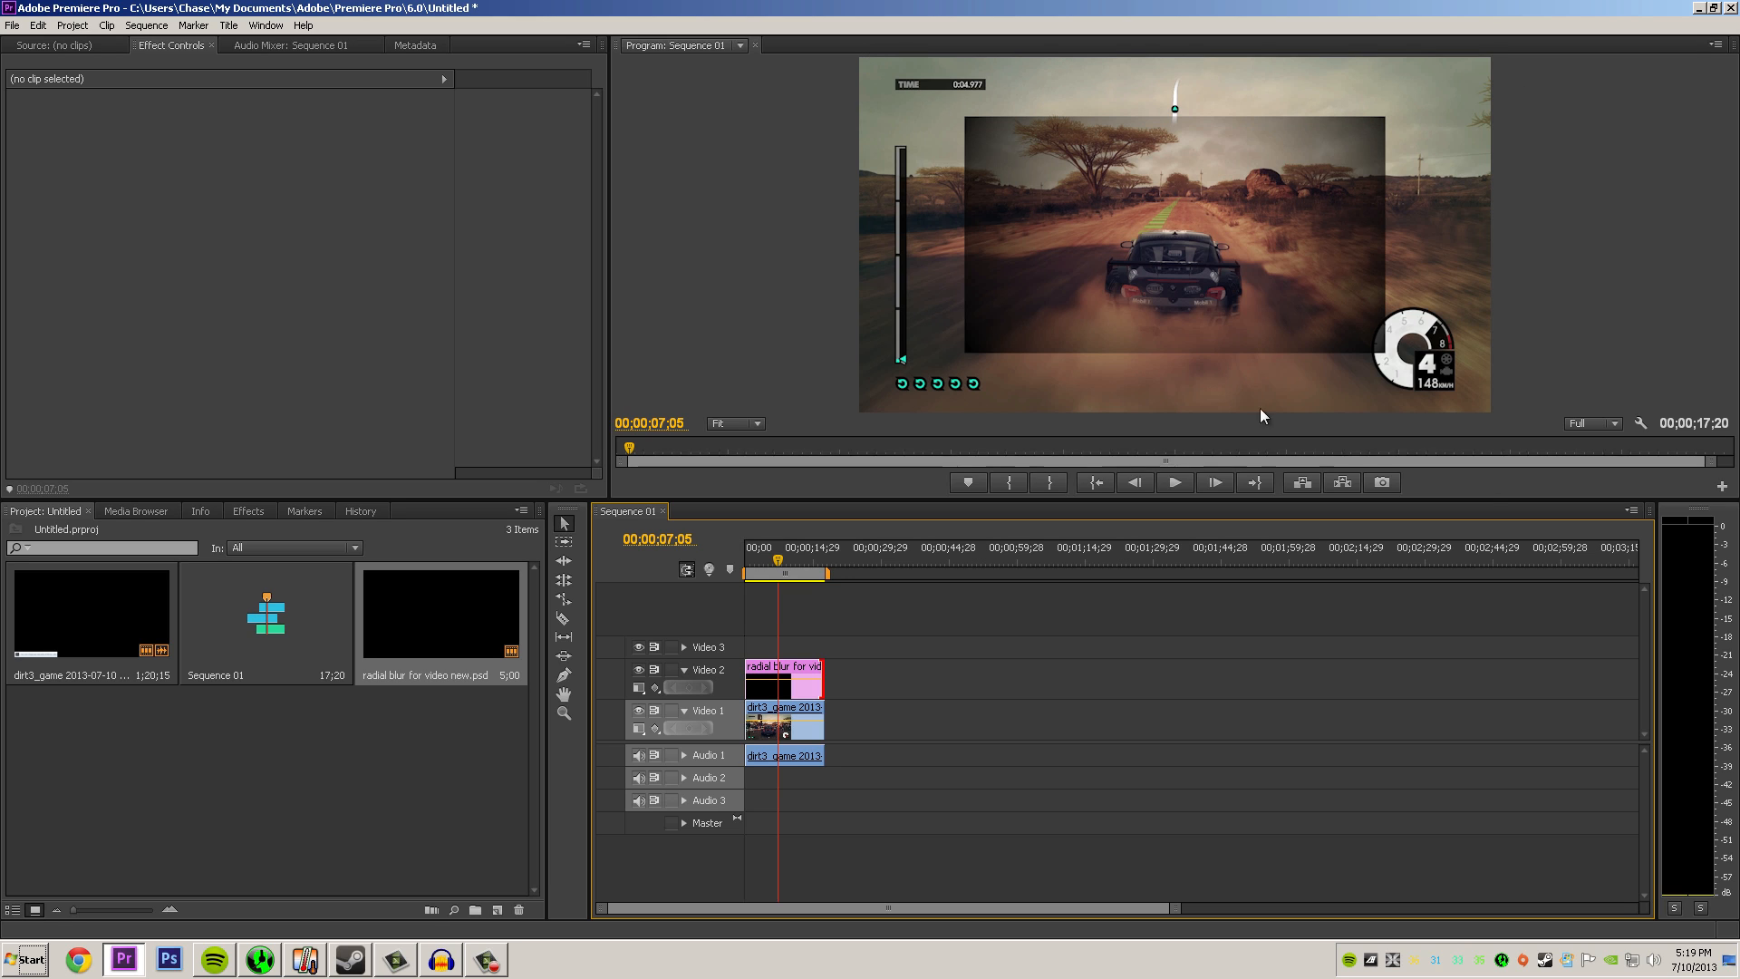
# Step: Scale the radial blur overlay to cover the whole frame and set its opacity to 6%
pyautogui.click(982, 268)
pyautogui.moveTo(965, 235); pyautogui.dragTo(814, 250)
pyautogui.click(14, 137)
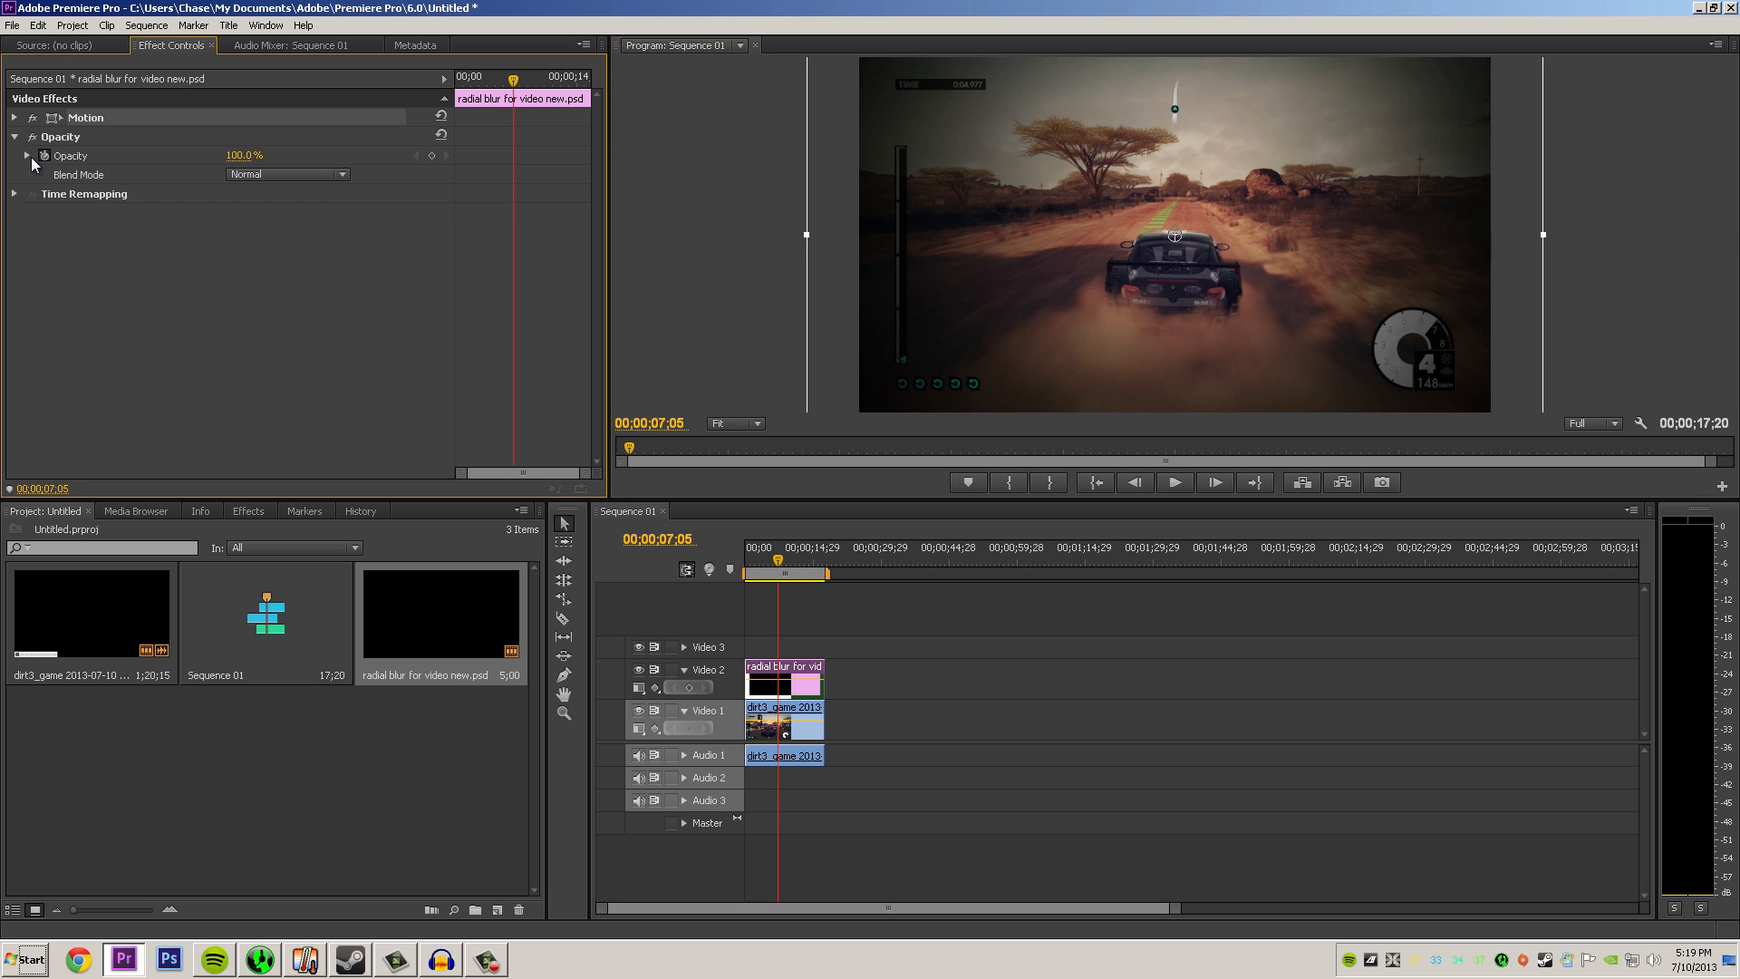
pyautogui.moveTo(234, 163)
pyautogui.mouseDown()
pyautogui.moveTo(204, 177)
pyautogui.moveTo(260, 194)
pyautogui.moveTo(206, 201)
pyautogui.moveTo(323, 178)
pyautogui.moveTo(279, 186)
pyautogui.moveTo(243, 152)
pyautogui.mouseUp()
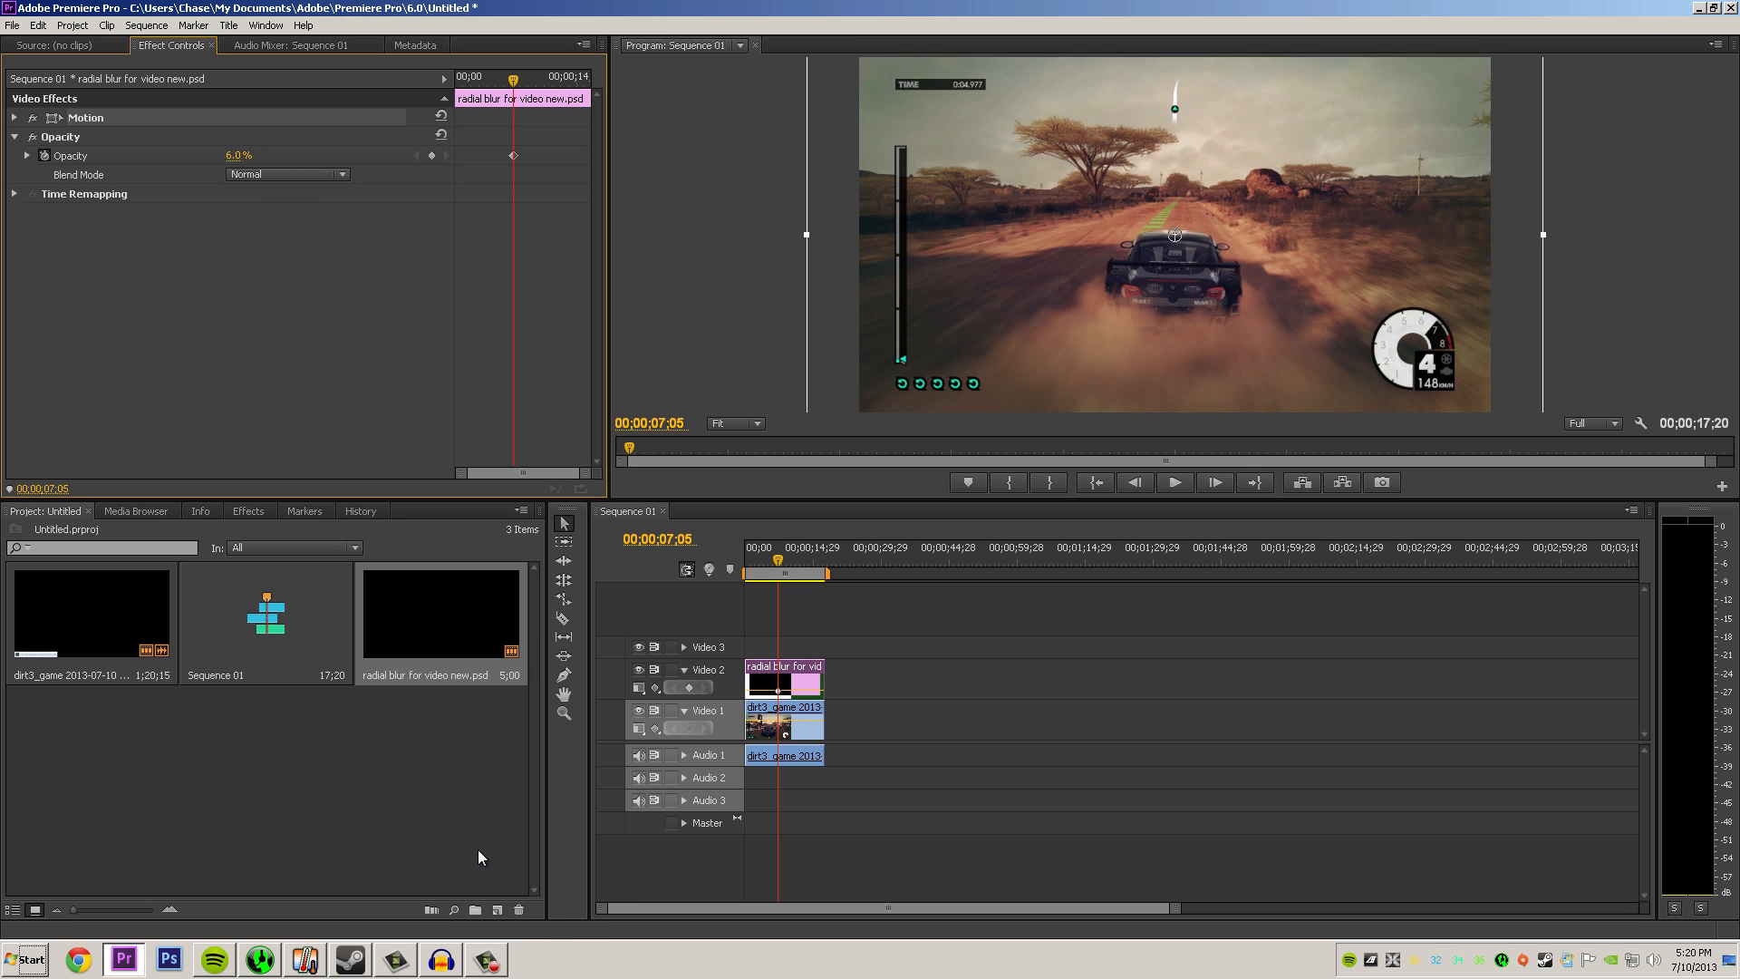
# Step: Switch to Photoshop and create a 1280 × 720 pixel RGB document at 72 pixels/inch with a white background
pyautogui.click(168, 959)
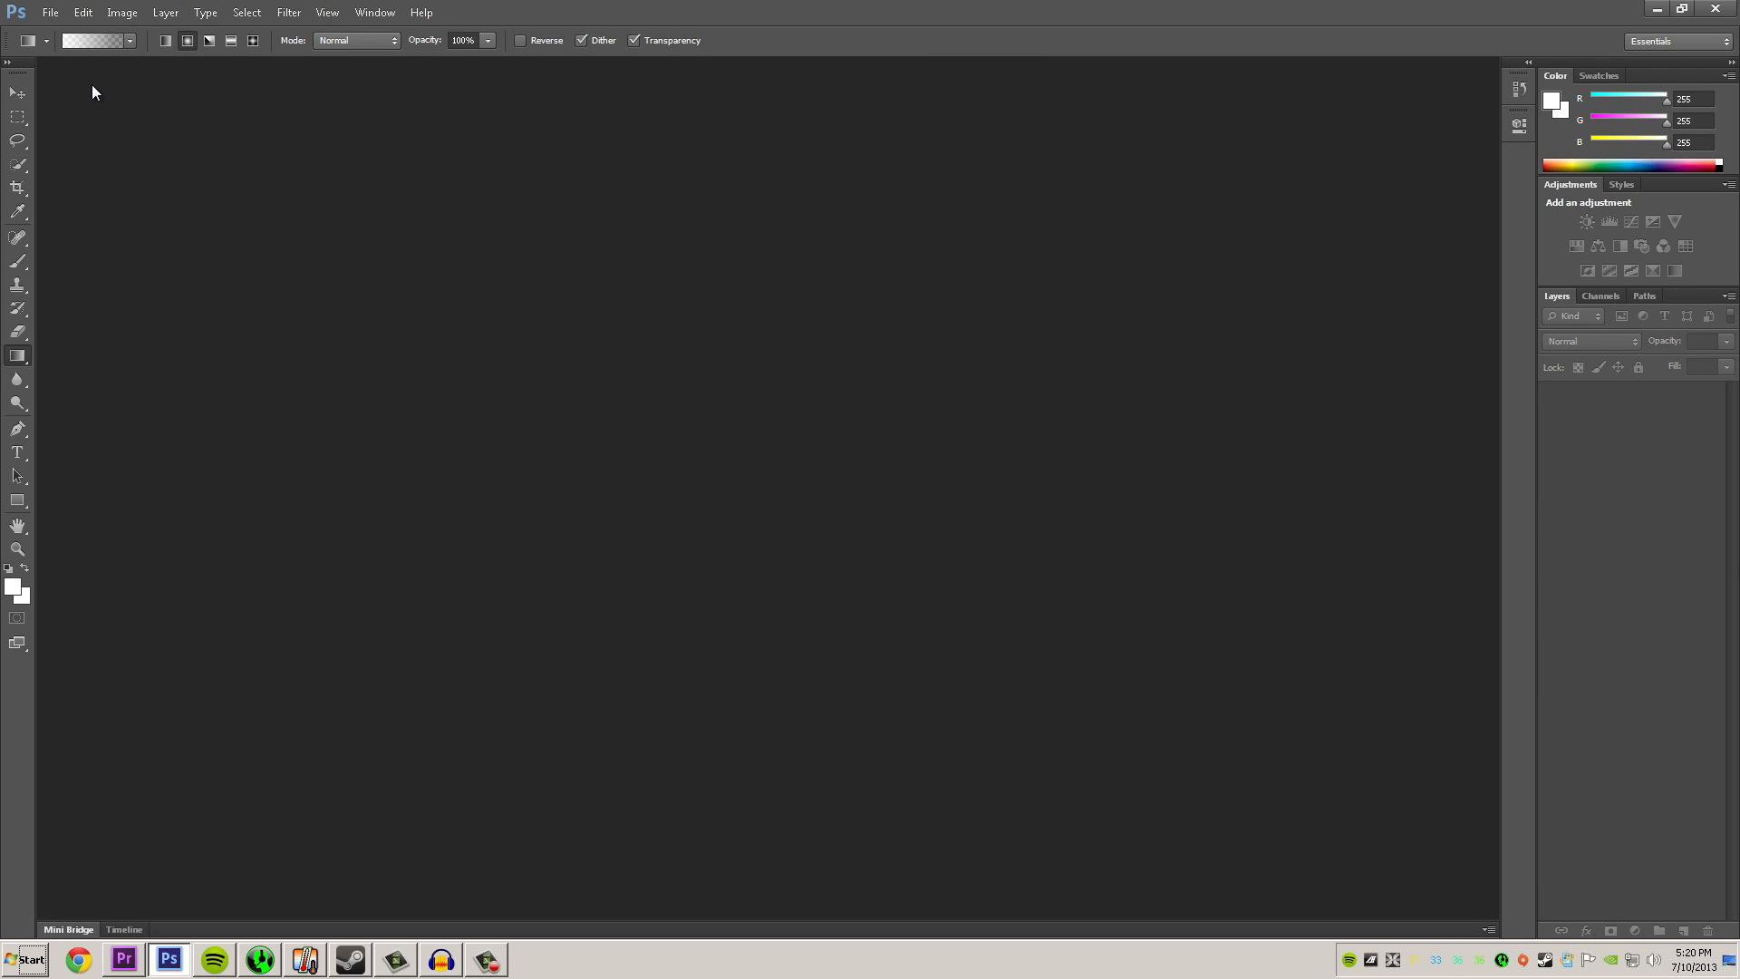
pyautogui.click(51, 16)
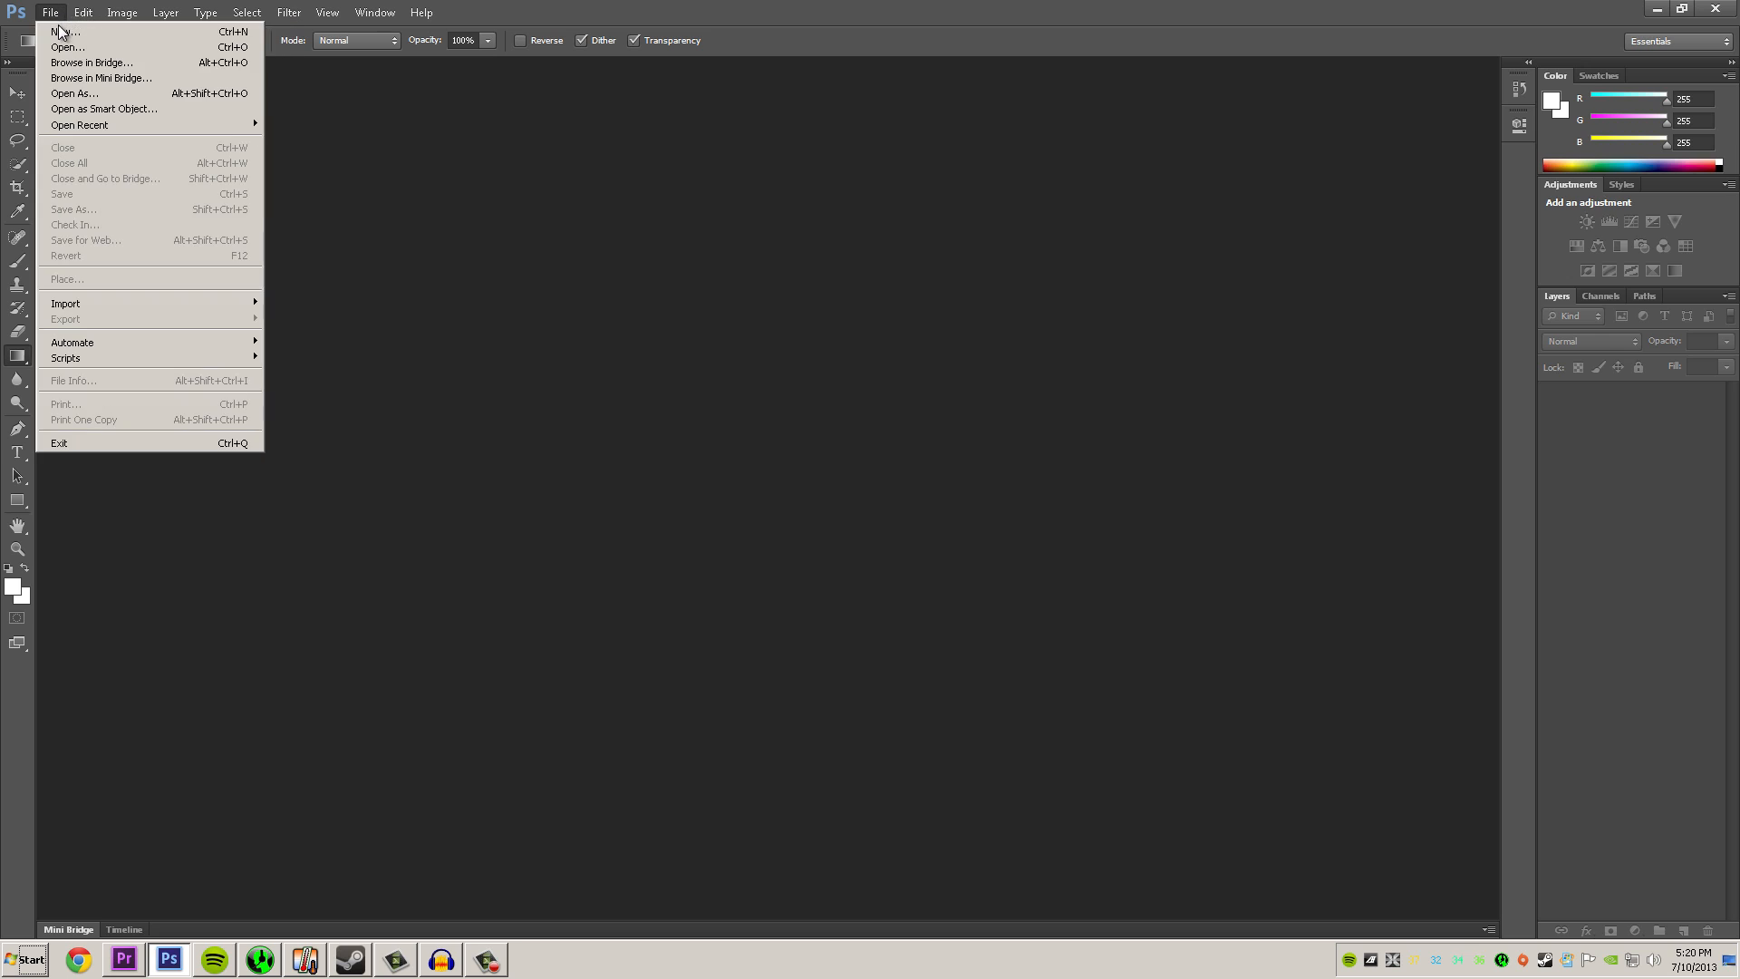
pyautogui.click(72, 34)
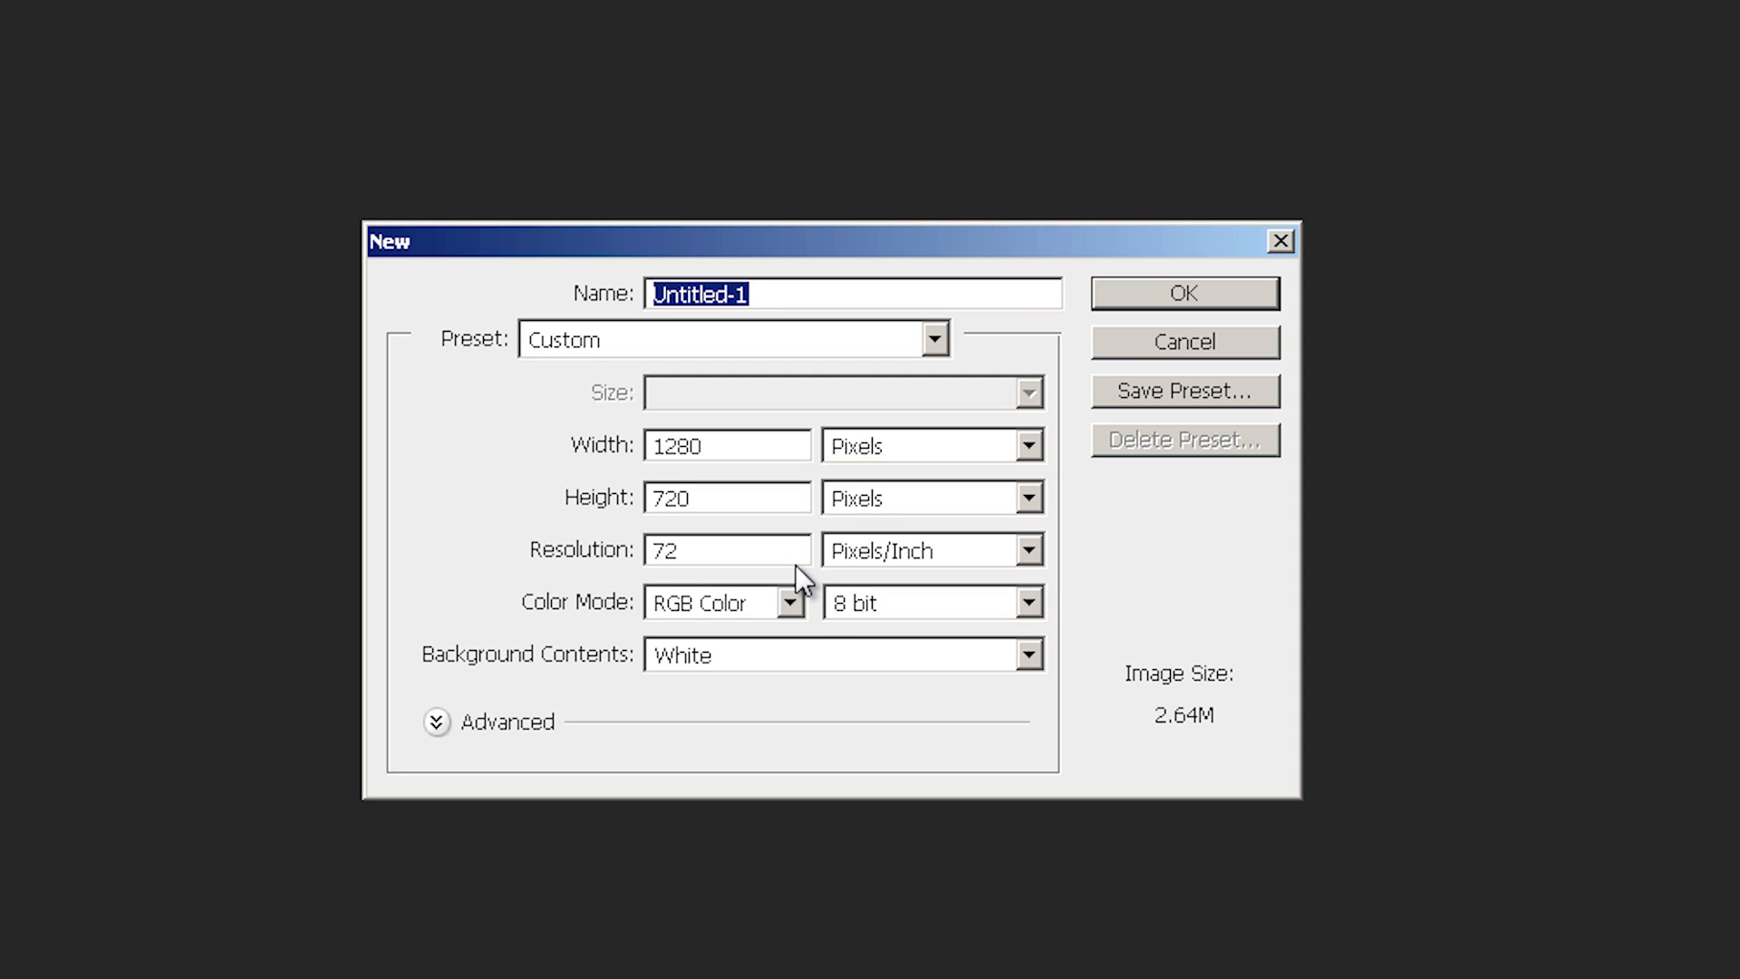
pyautogui.click(1185, 292)
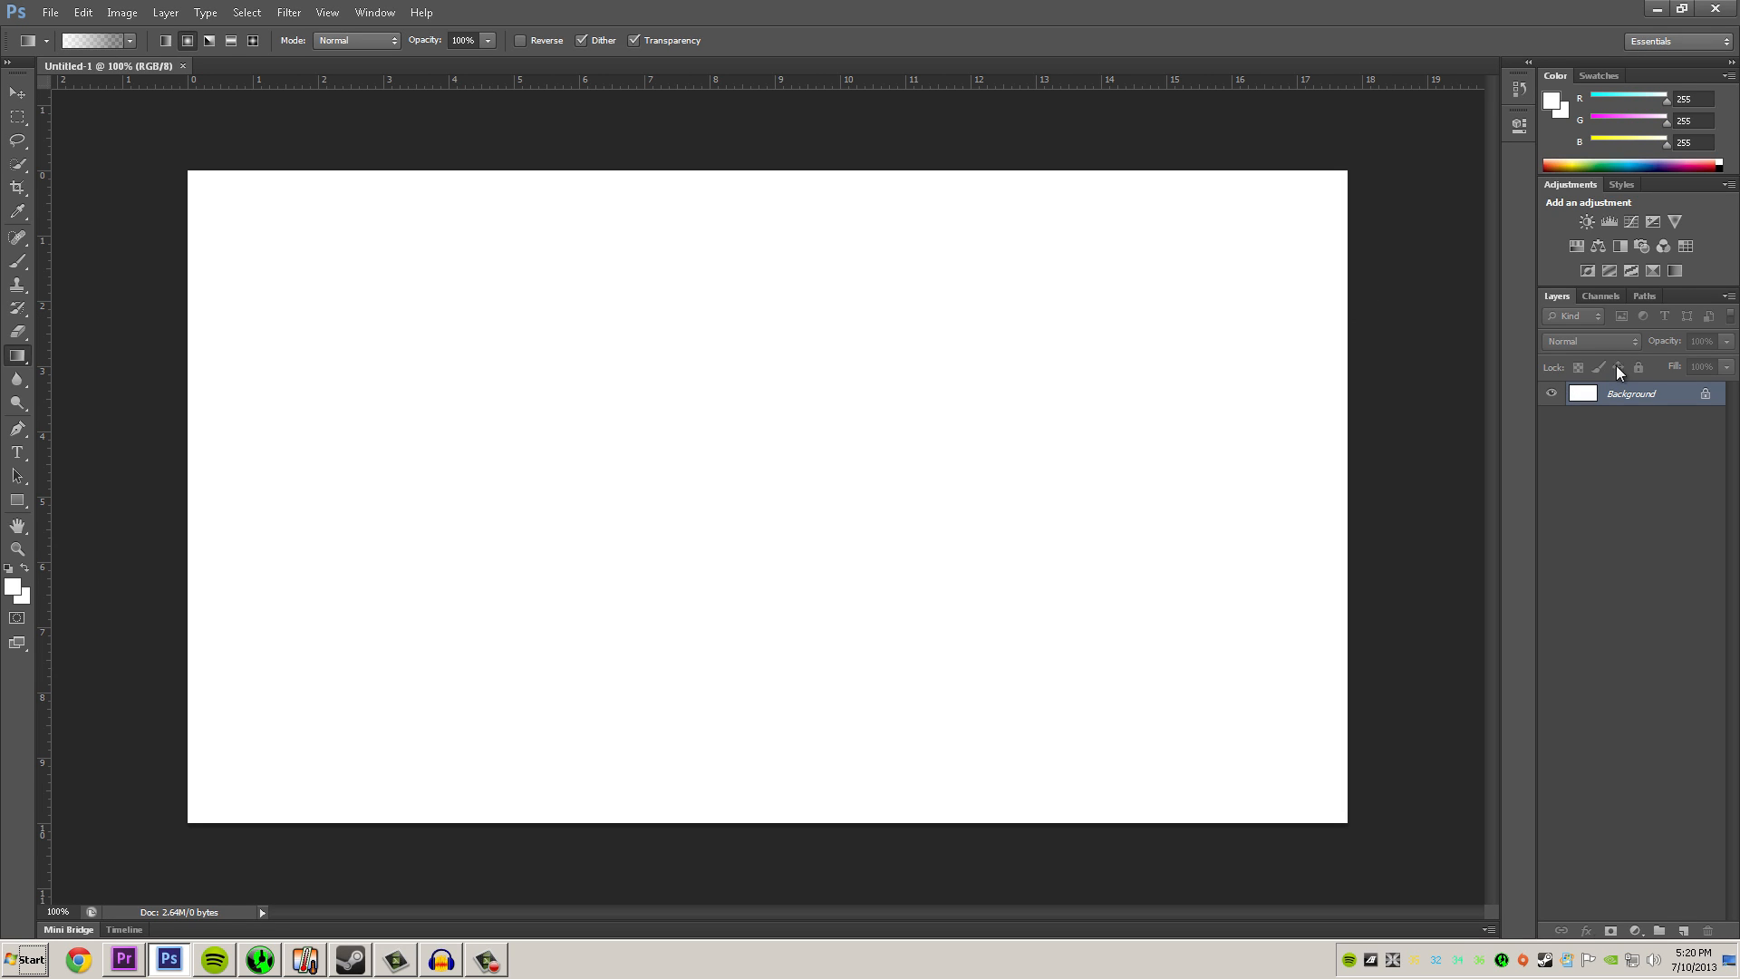
# Step: Convert the background into regular Layer 0, hide it, and add a new empty layer
pyautogui.doubleClick(1632, 396)
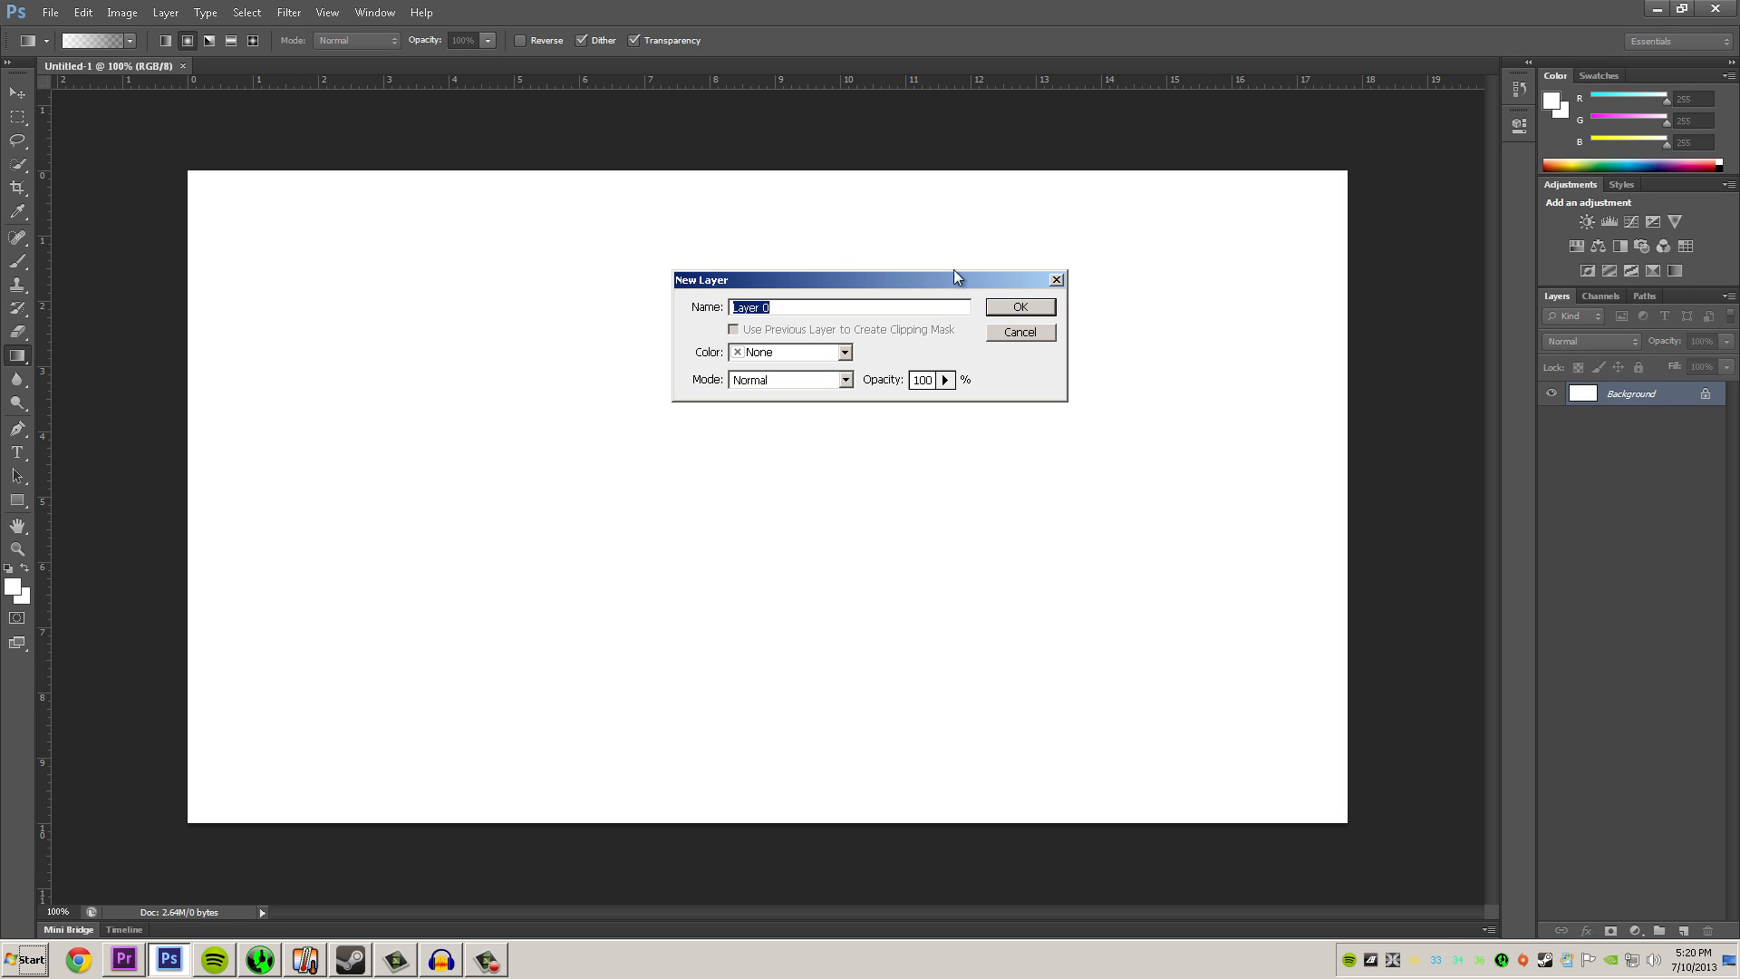
pyautogui.click(1021, 306)
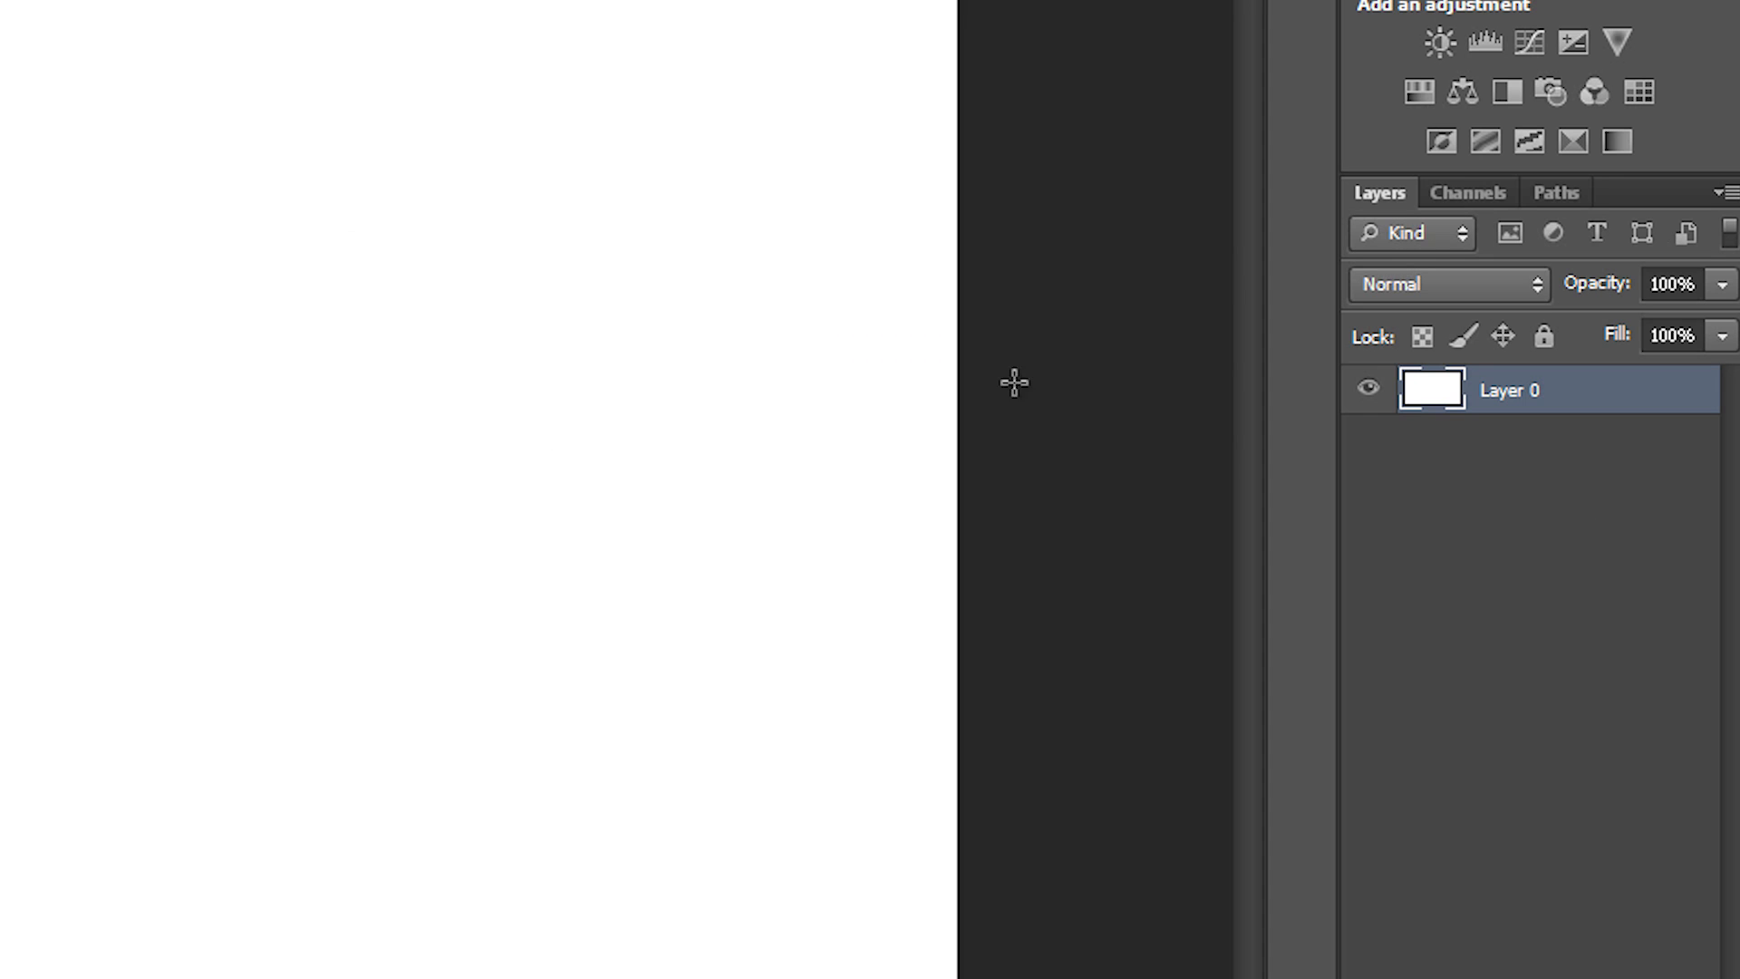
pyautogui.click(1366, 399)
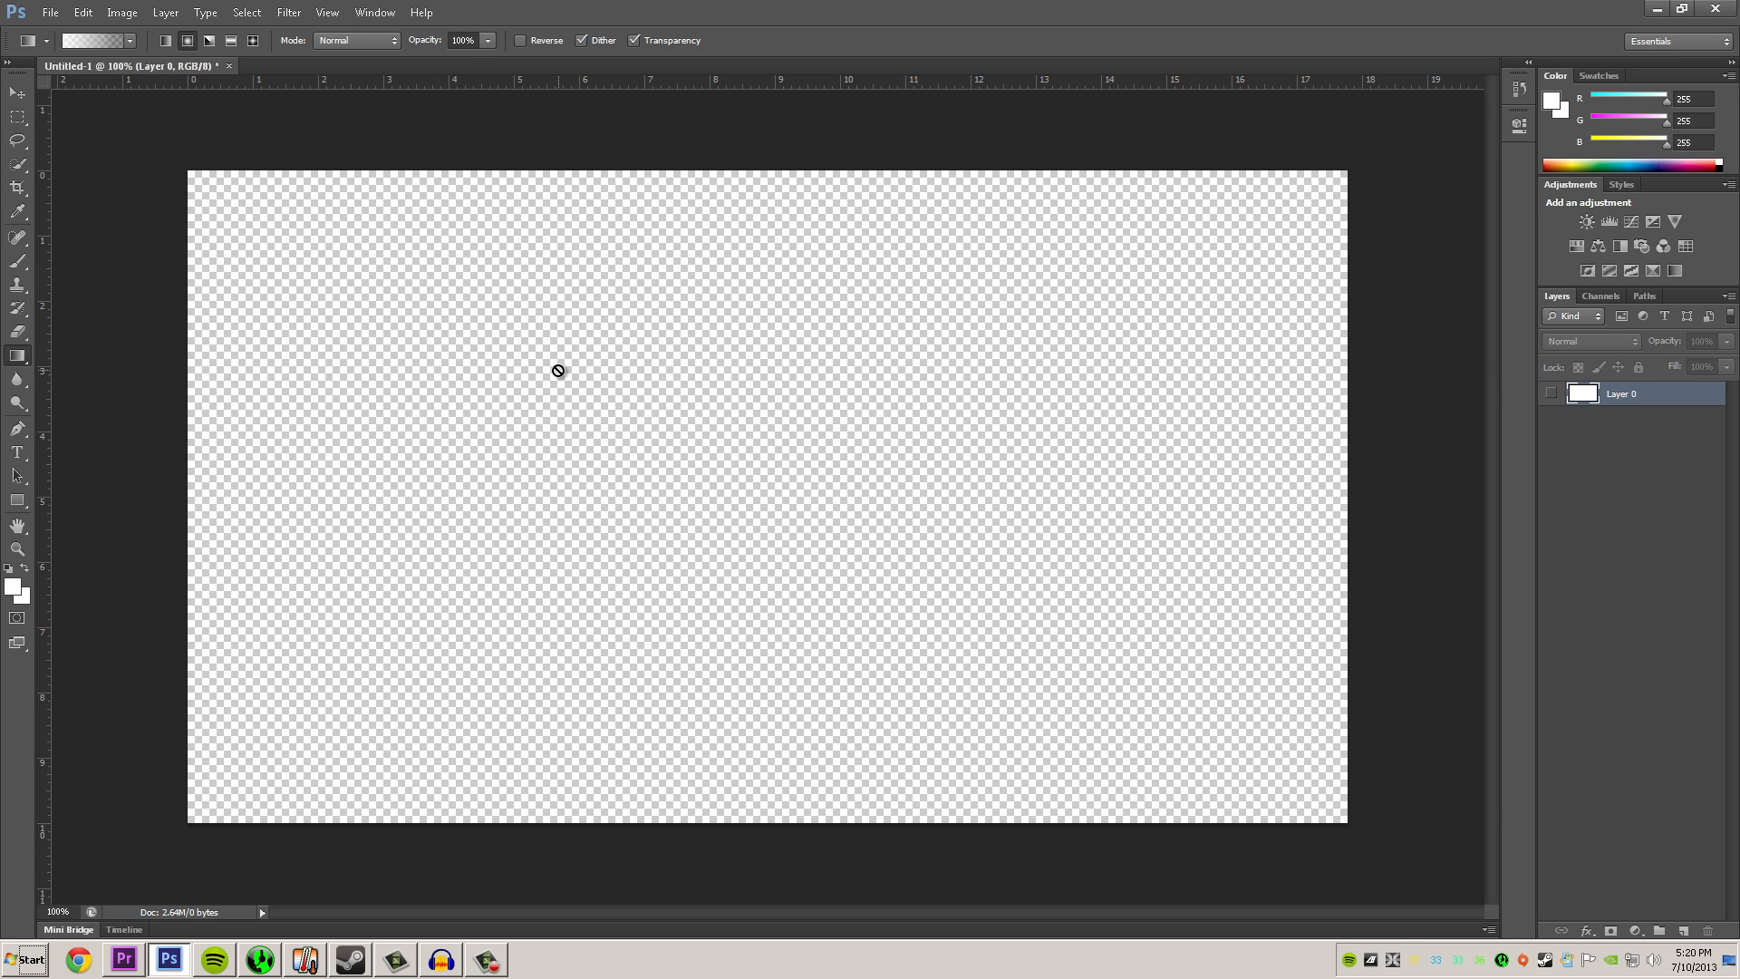
pyautogui.click(559, 370)
pyautogui.click(872, 359)
pyautogui.click(1677, 931)
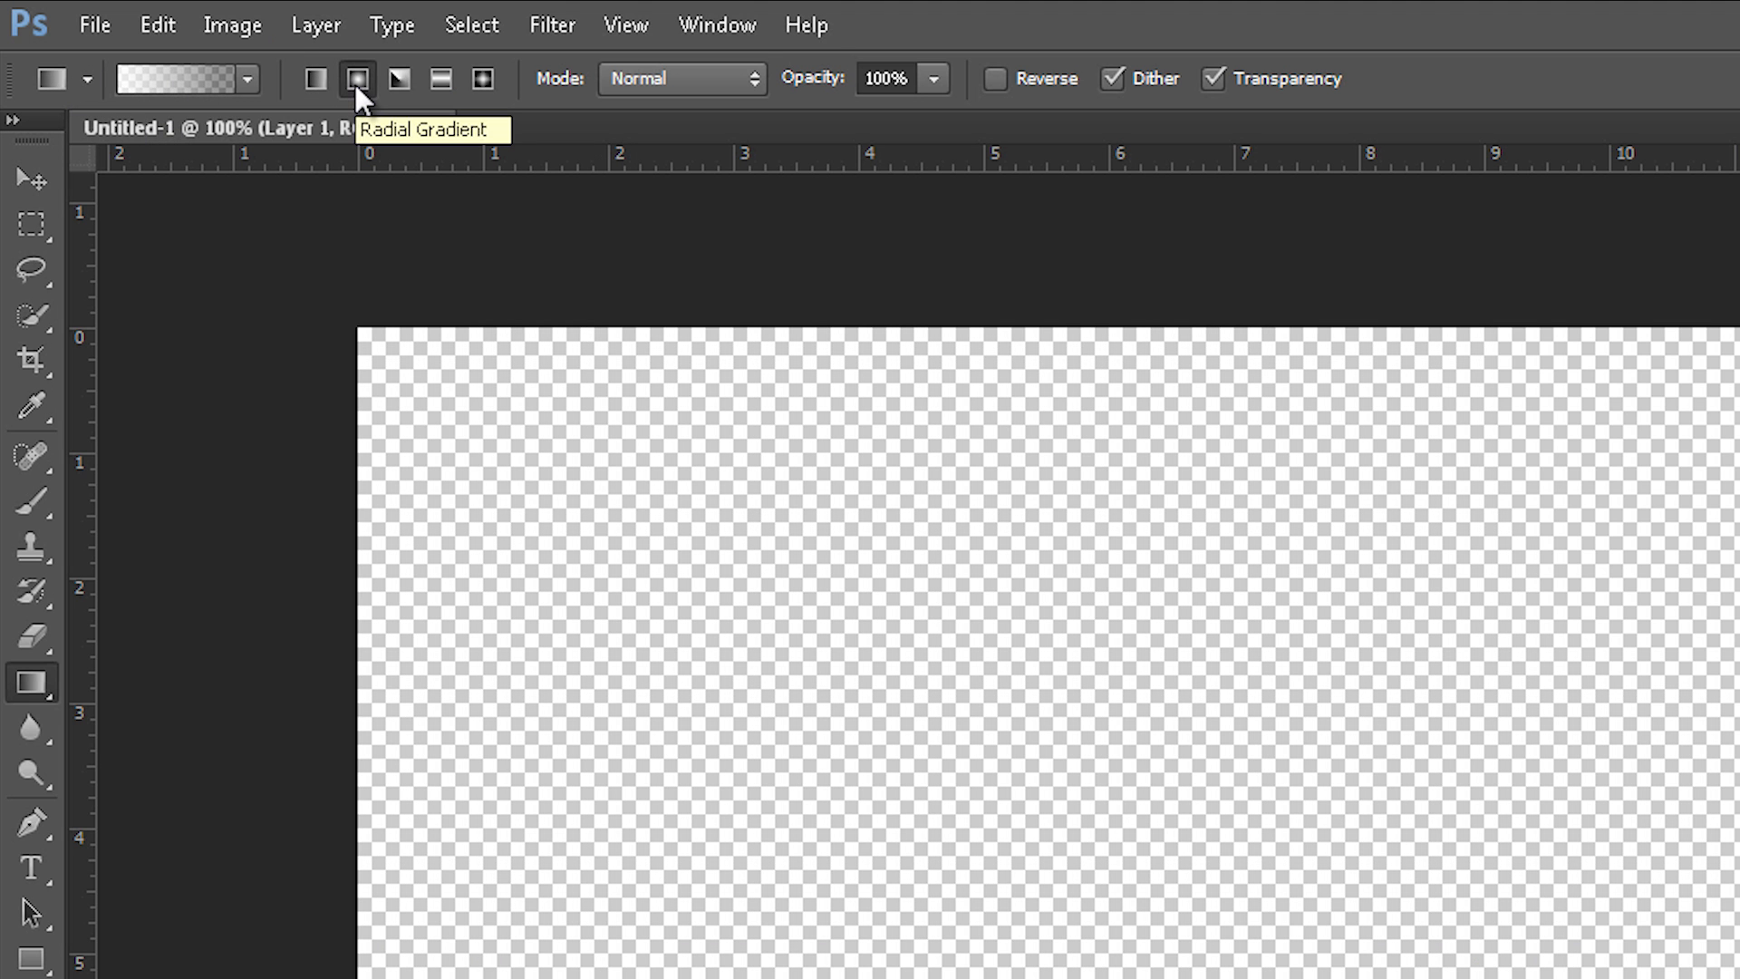
# Step: Edit the gradient so the opacity stop at location 0% has 0% opacity
pyautogui.click(205, 76)
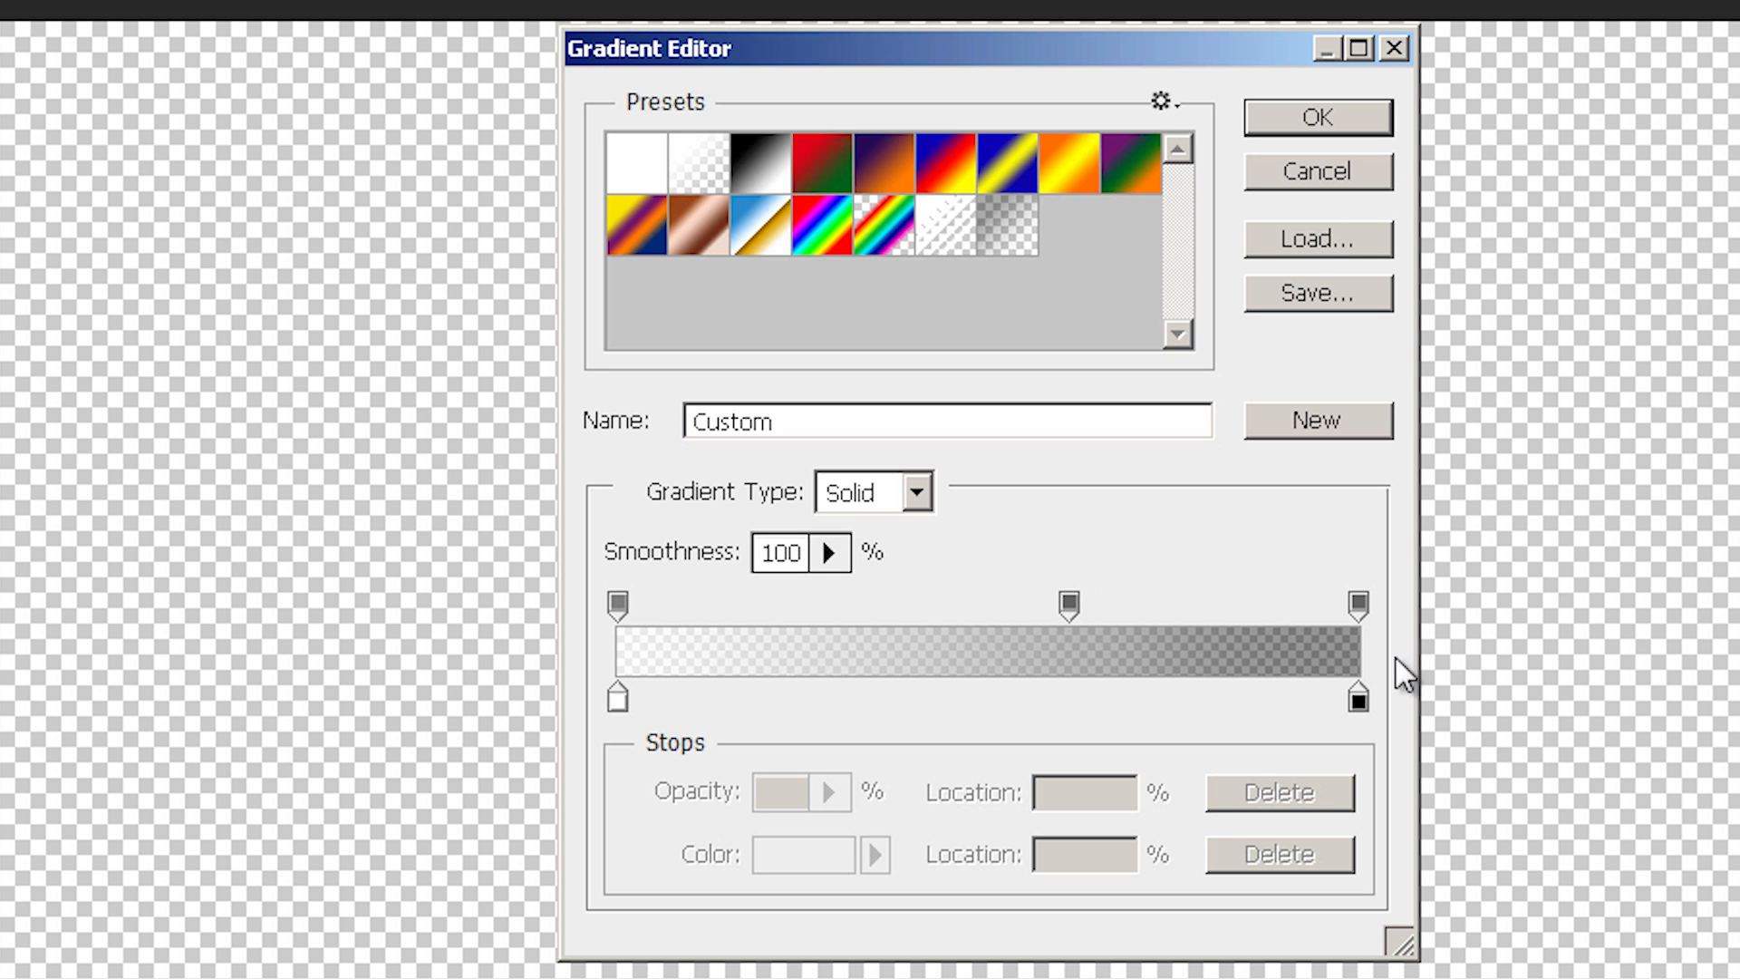
pyautogui.click(609, 707)
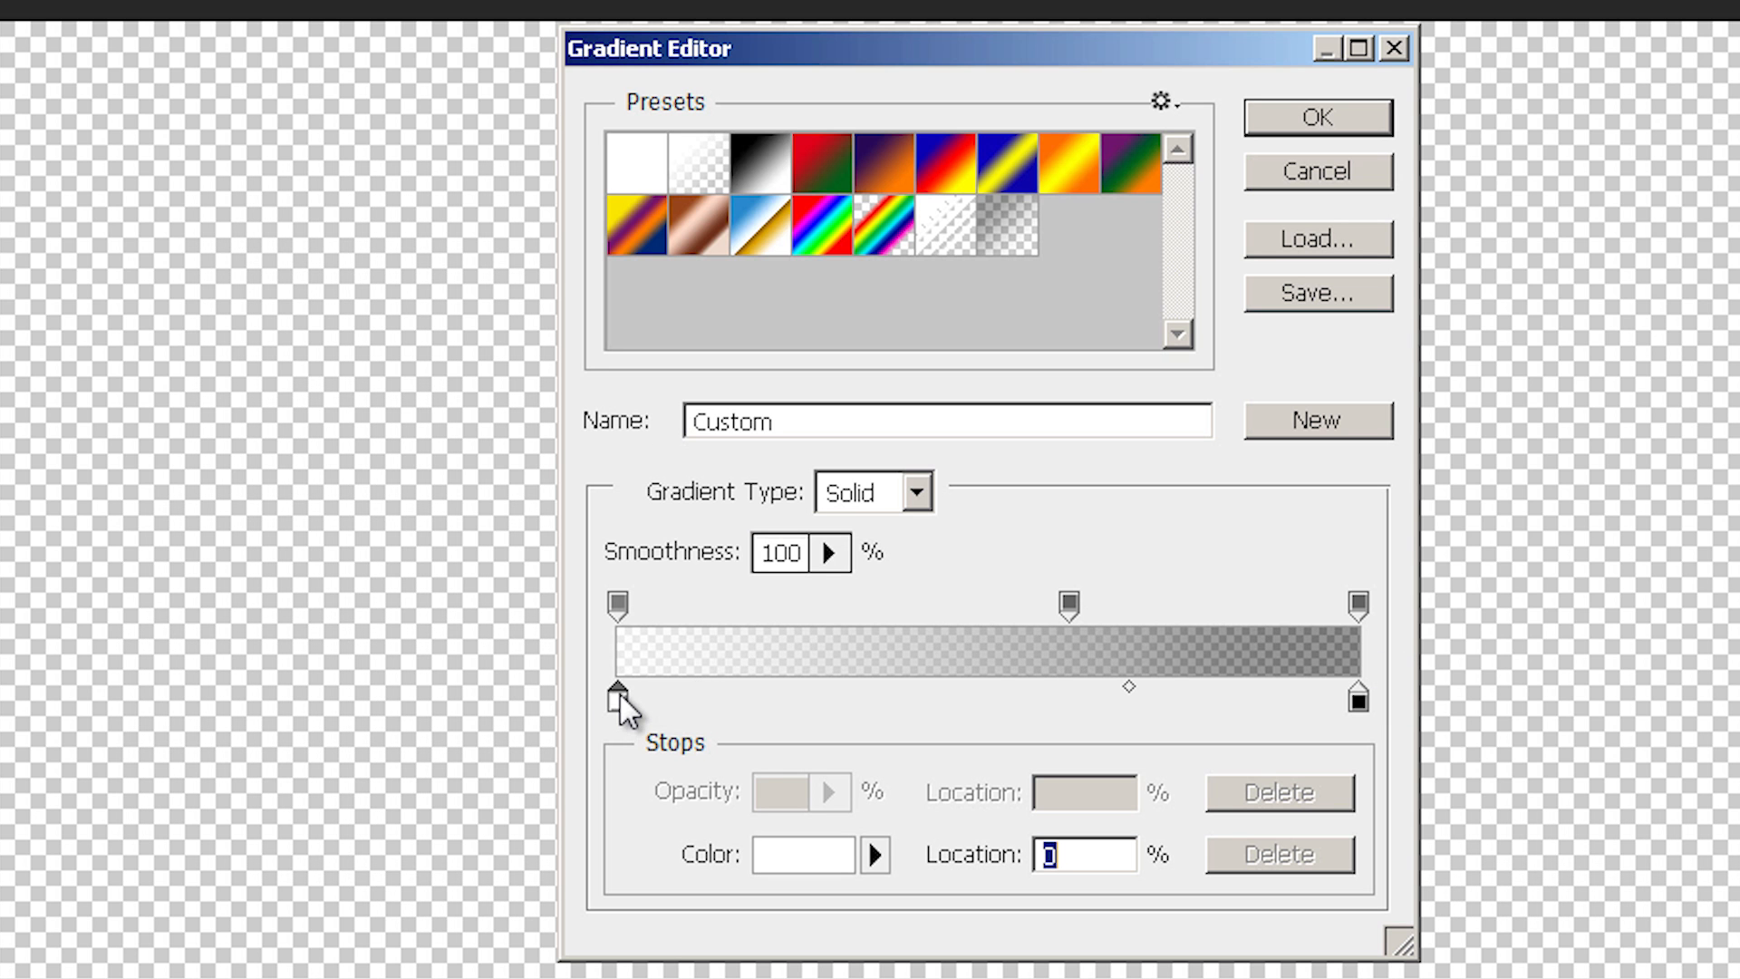
pyautogui.click(614, 607)
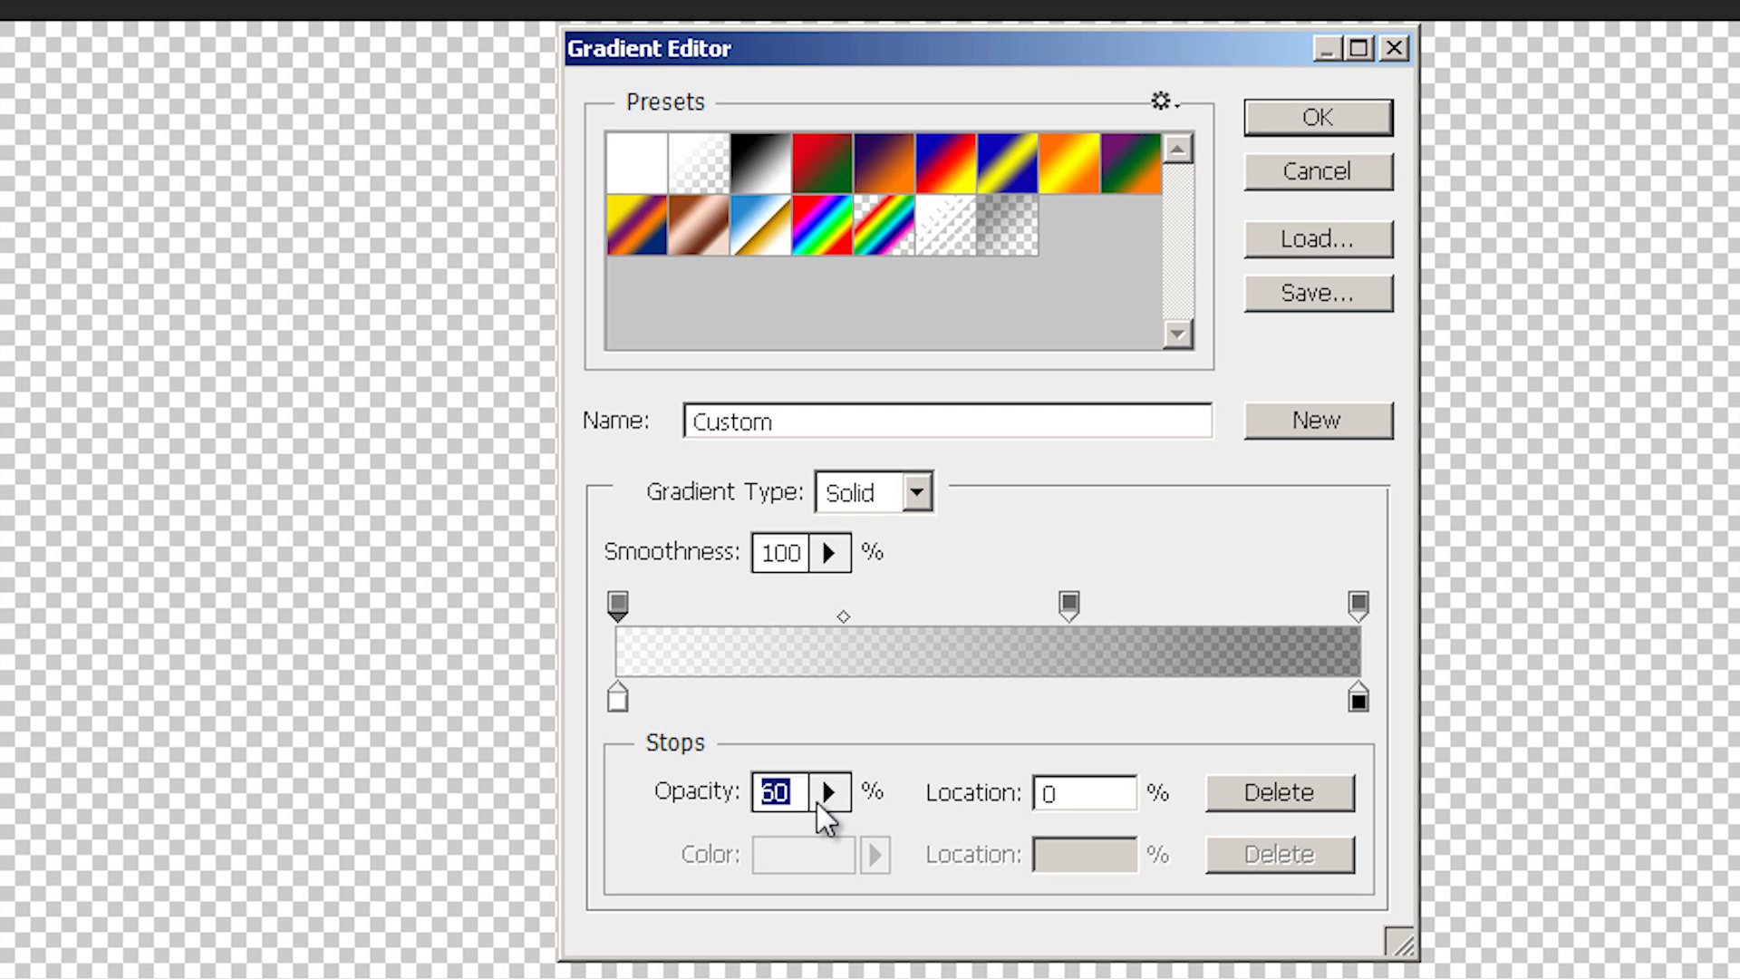
pyautogui.moveTo(842, 797); pyautogui.dragTo(643, 824)
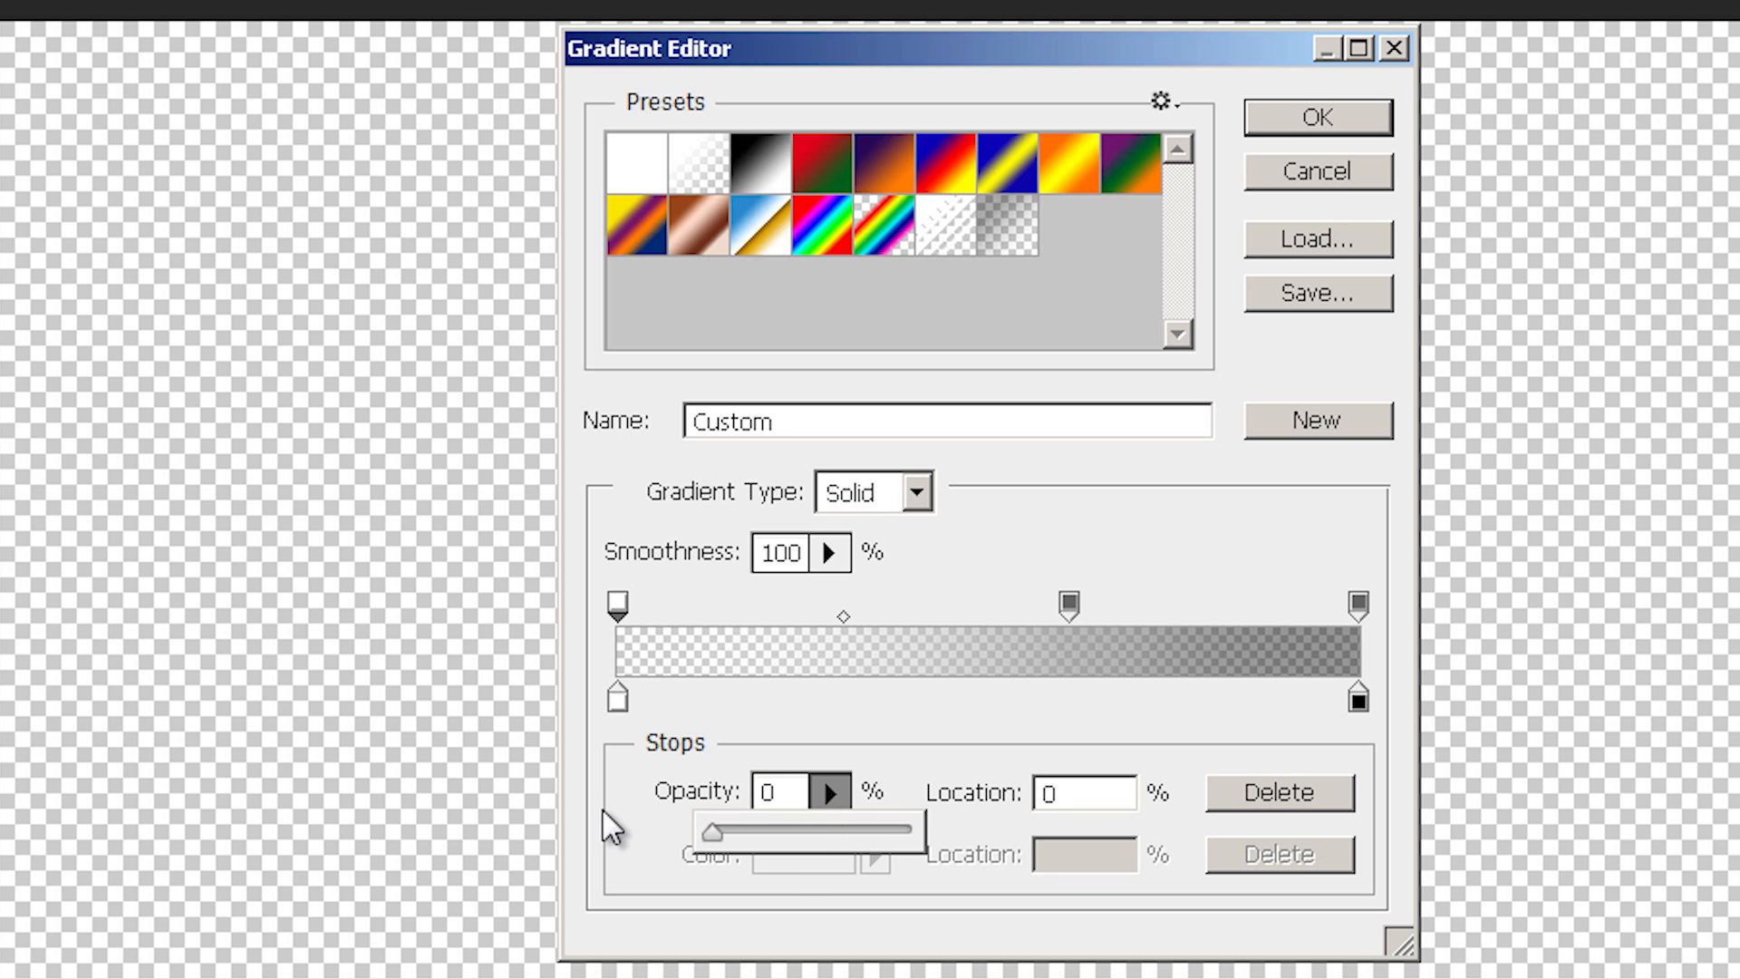
# Step: Set the gradient's opacity stop at location 100% to 81% and accept the gradient
pyautogui.click(620, 696)
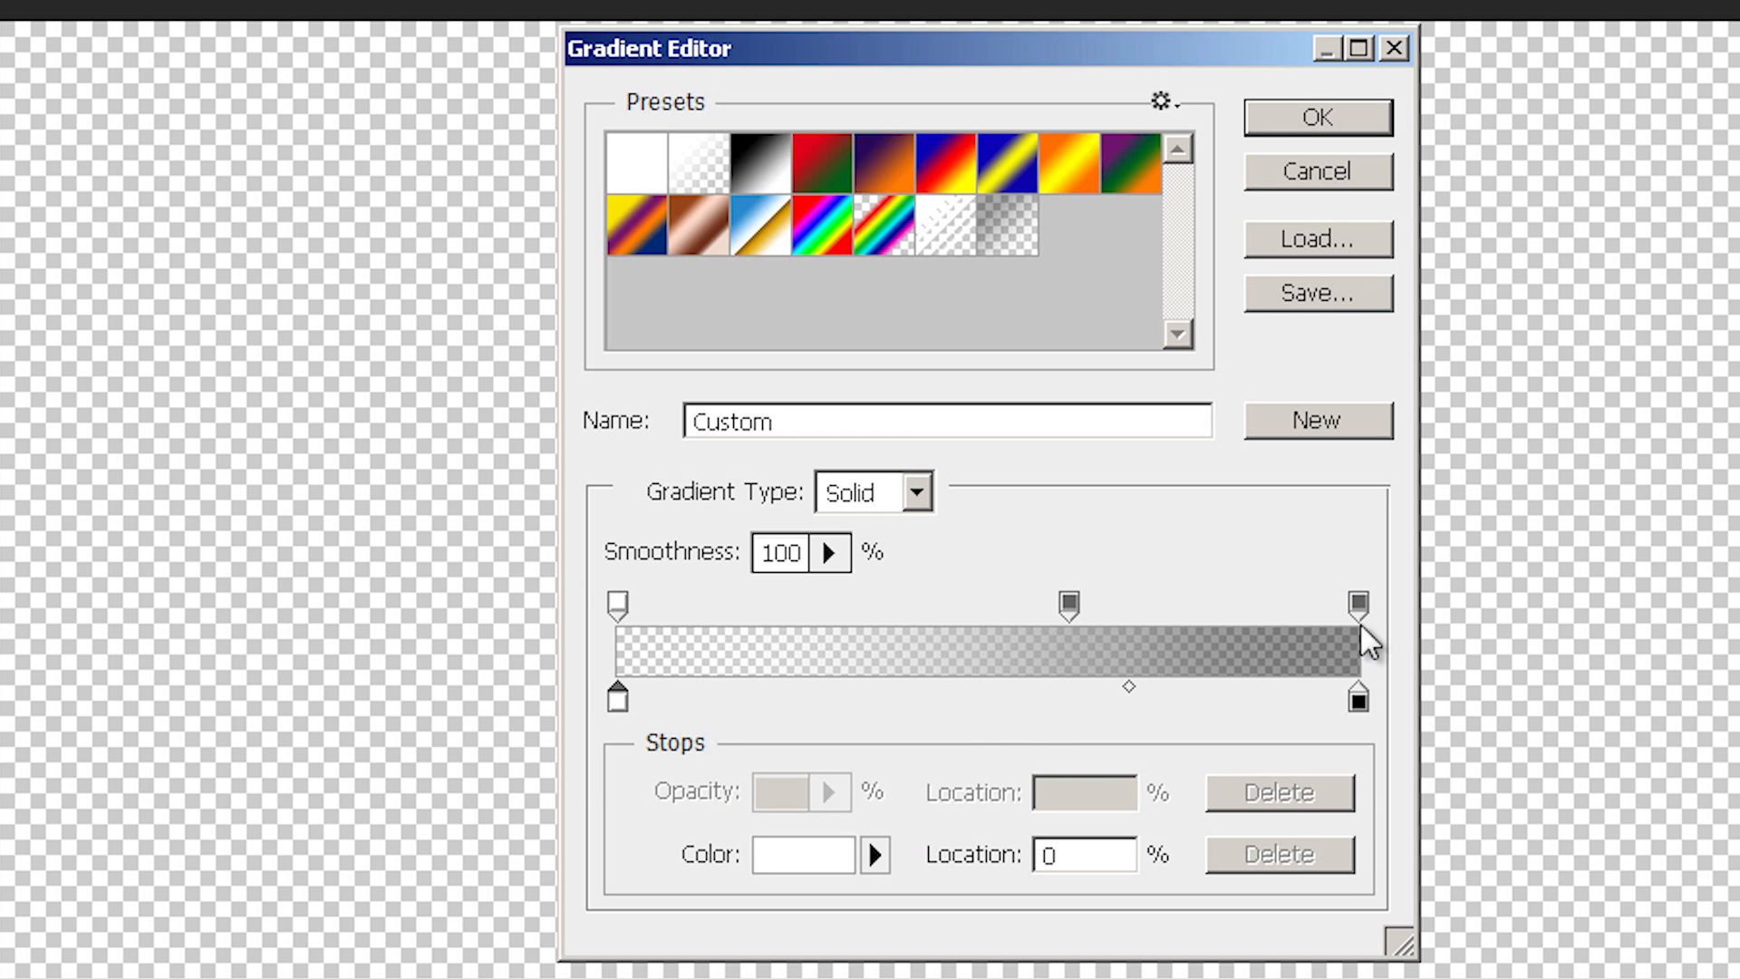
pyautogui.click(1357, 699)
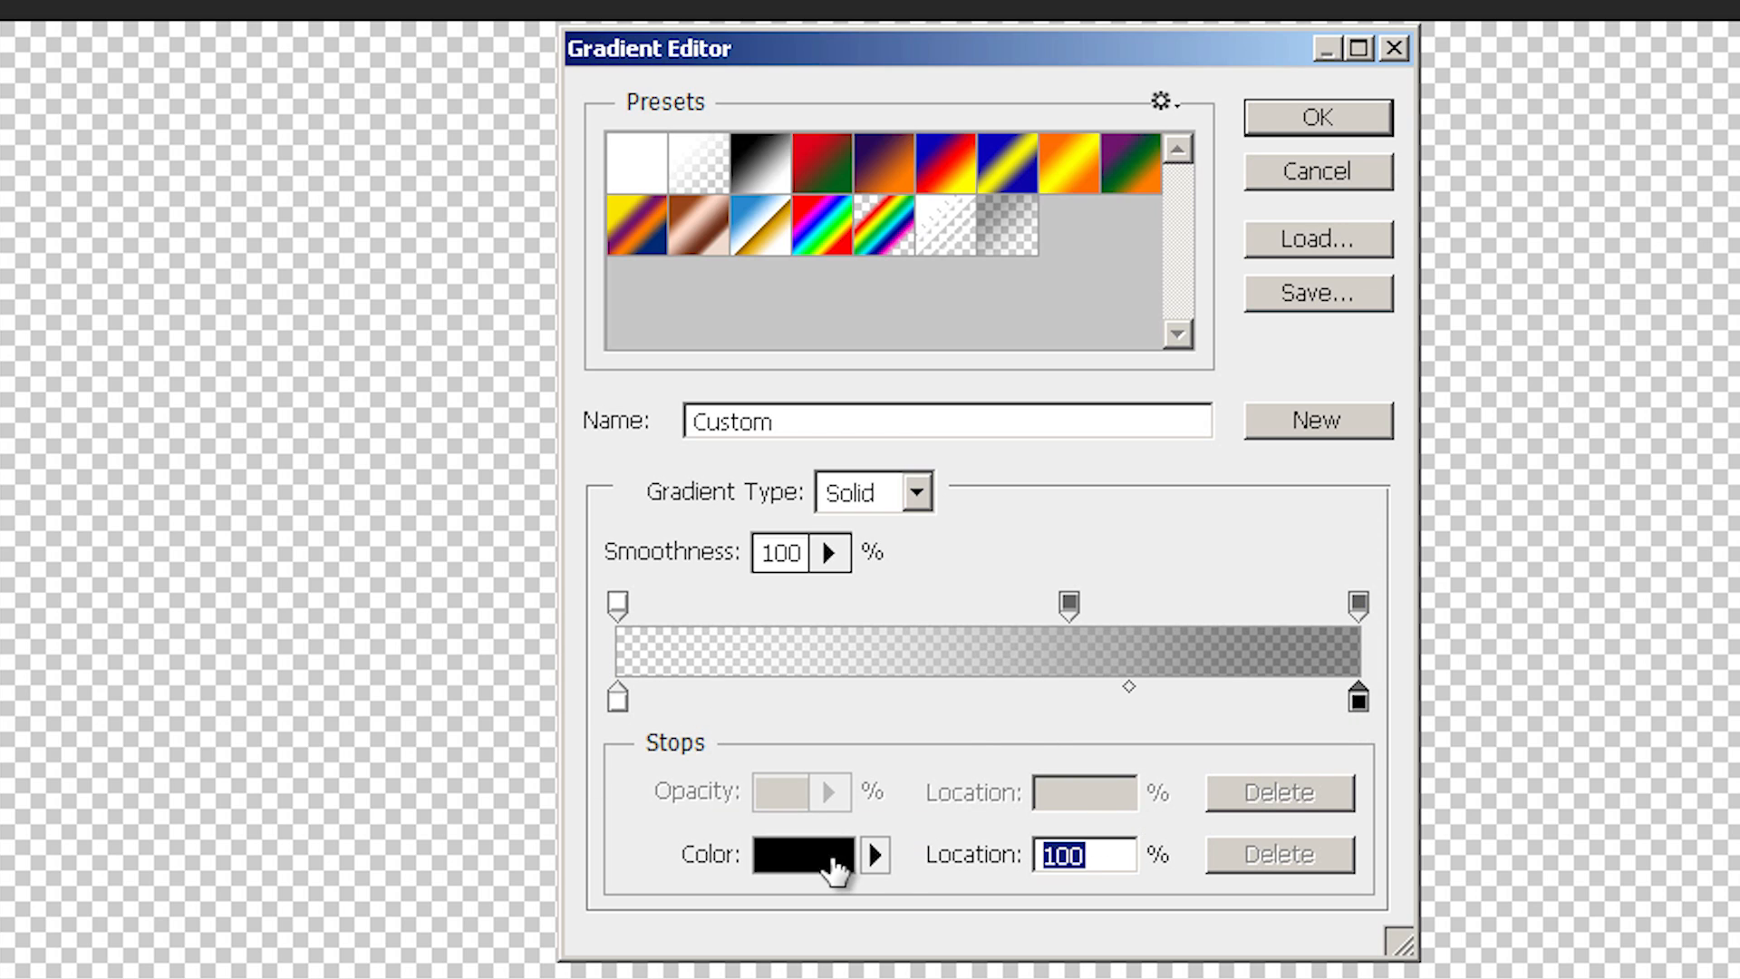
pyautogui.click(1357, 605)
pyautogui.click(830, 790)
pyautogui.moveTo(827, 834)
pyautogui.mouseDown()
pyautogui.moveTo(919, 845)
pyautogui.moveTo(857, 829)
pyautogui.mouseUp()
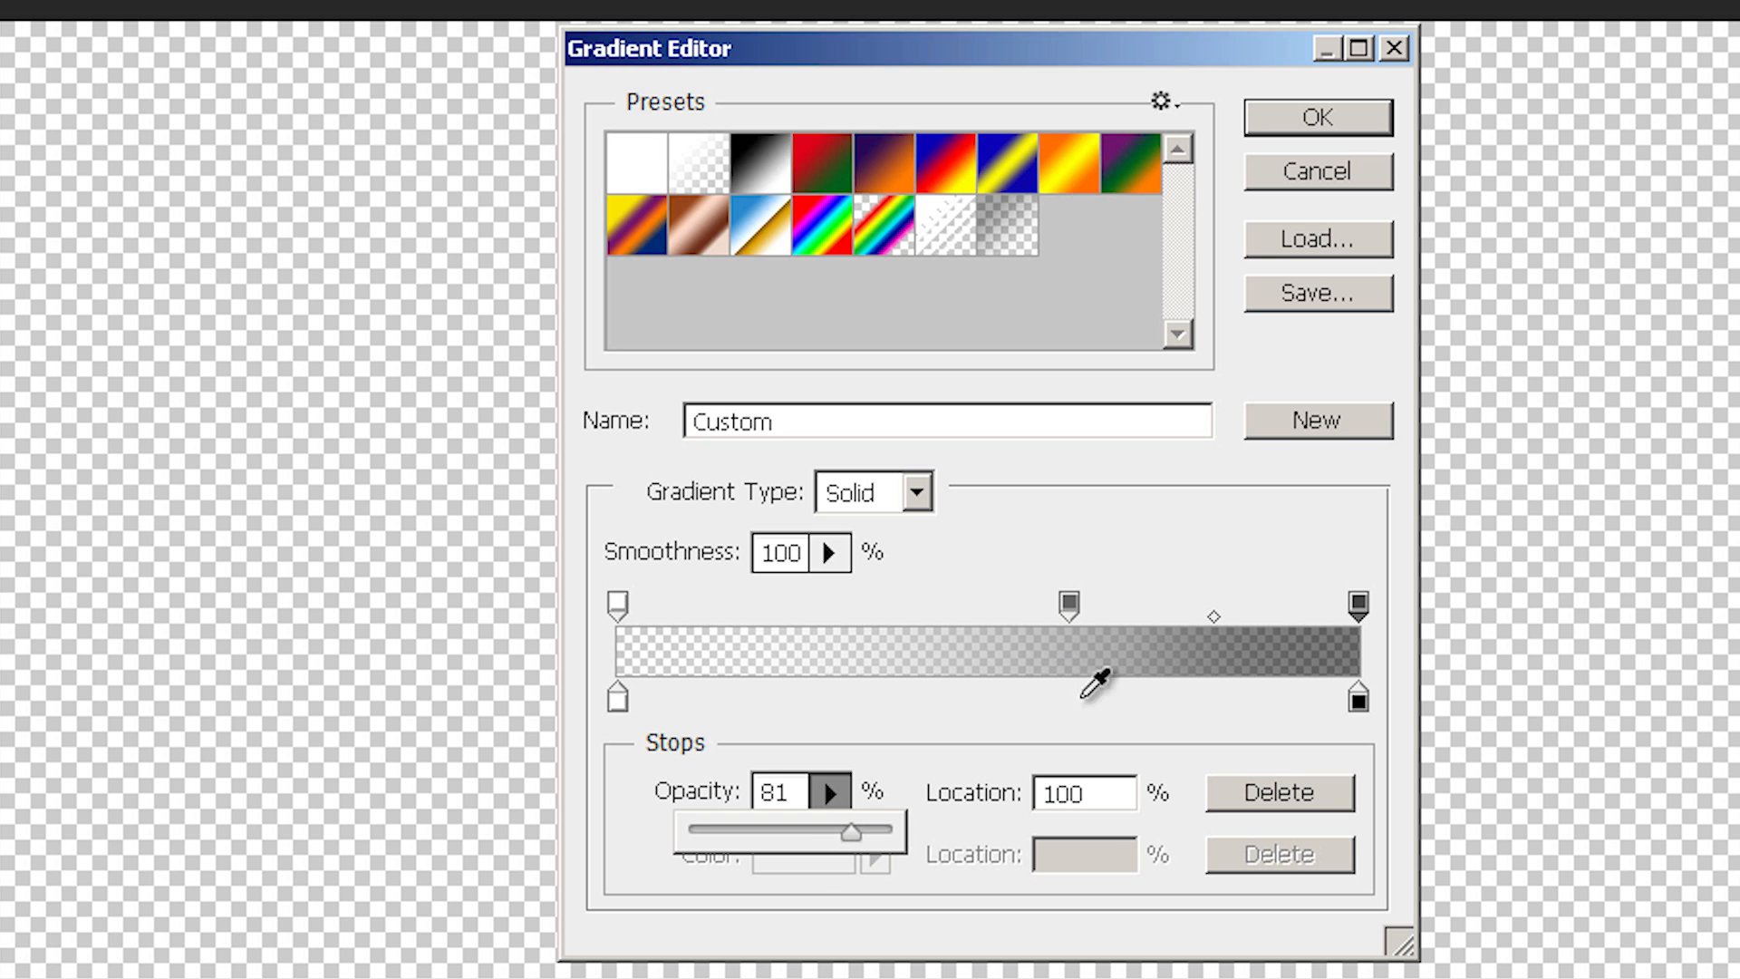
pyautogui.click(1317, 117)
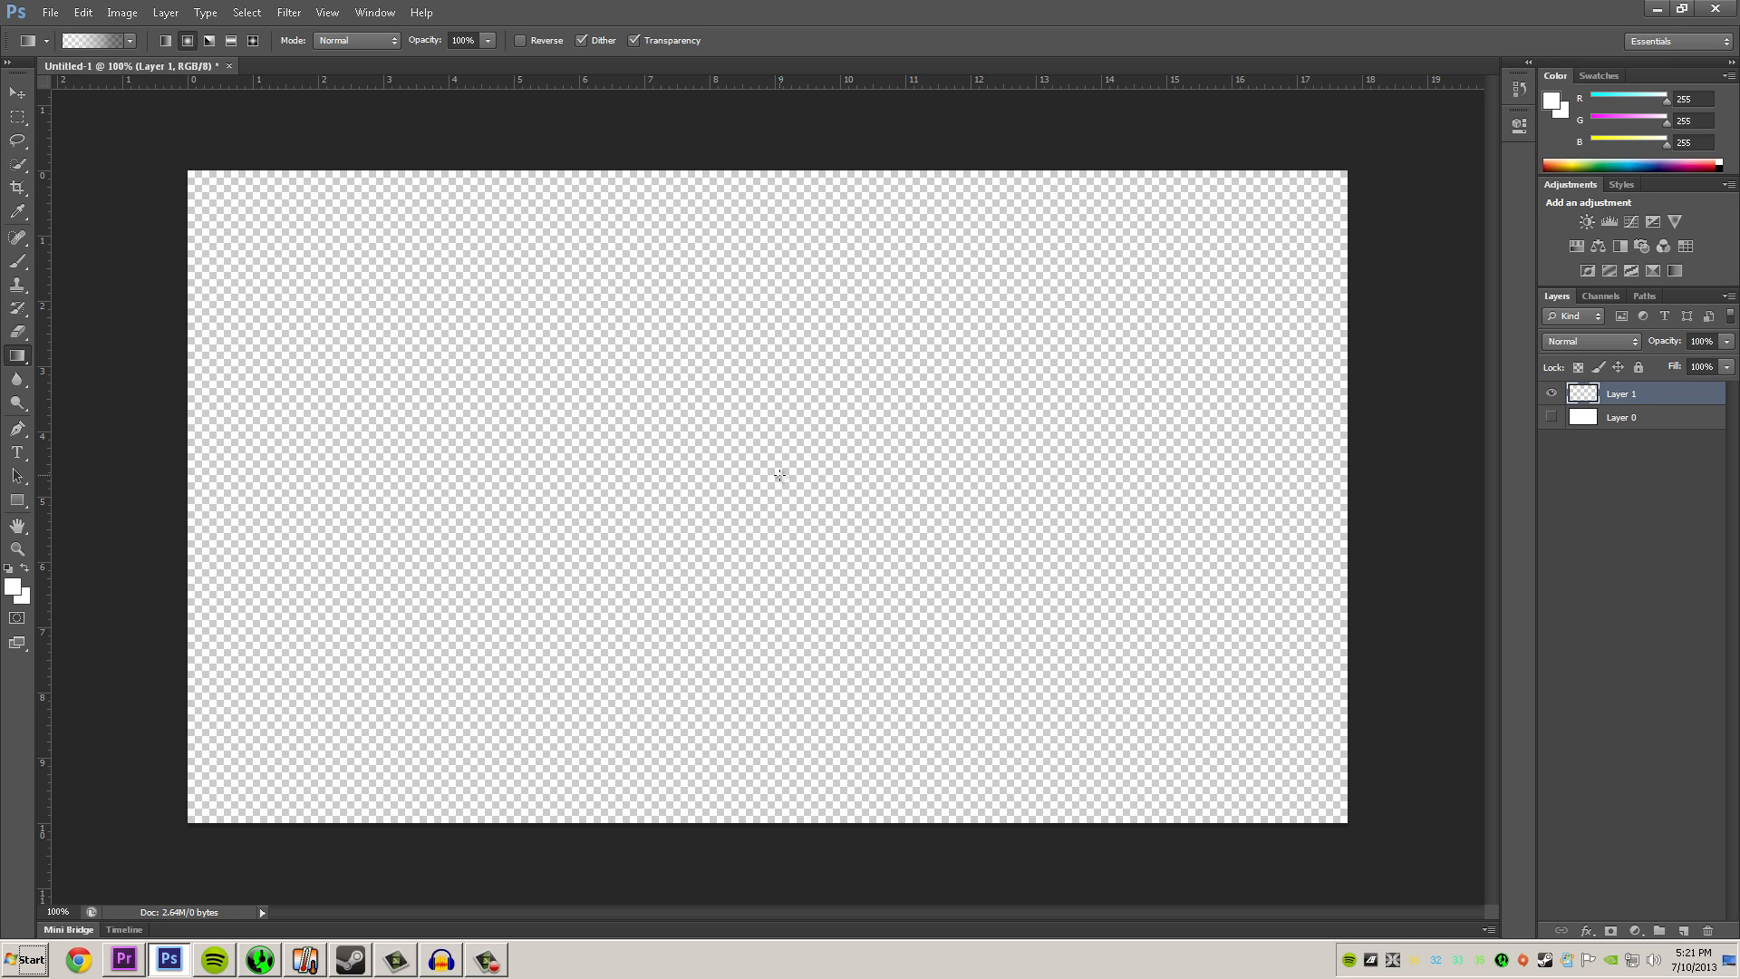
# Step: Draw the radial gradient on the new layer from the canvas centre to just past its lower-right corner
pyautogui.moveTo(779, 473); pyautogui.dragTo(1350, 823)
pyautogui.moveTo(1351, 823)
pyautogui.mouseDown()
pyautogui.moveTo(1362, 833)
pyautogui.moveTo(886, 532)
pyautogui.moveTo(1294, 851)
pyautogui.moveTo(1366, 833)
pyautogui.mouseUp()
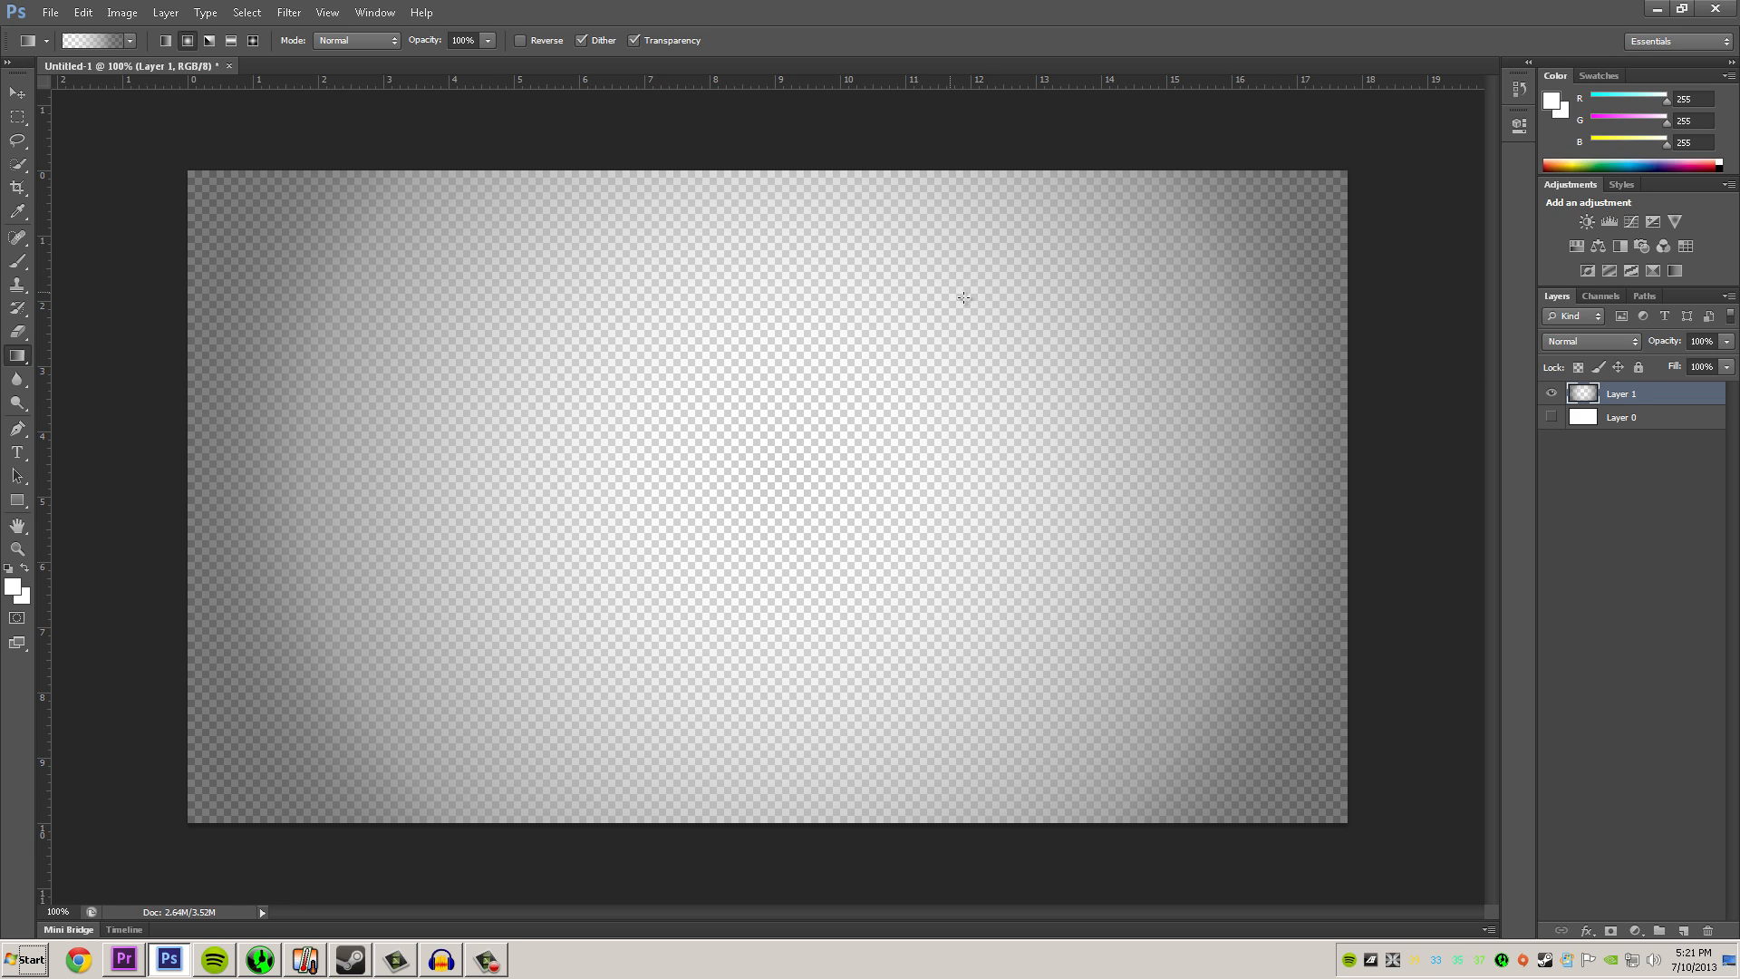
# Step: Save the document to the Desktop as a Photoshop file named grad, accepting the format options
pyautogui.click(50, 12)
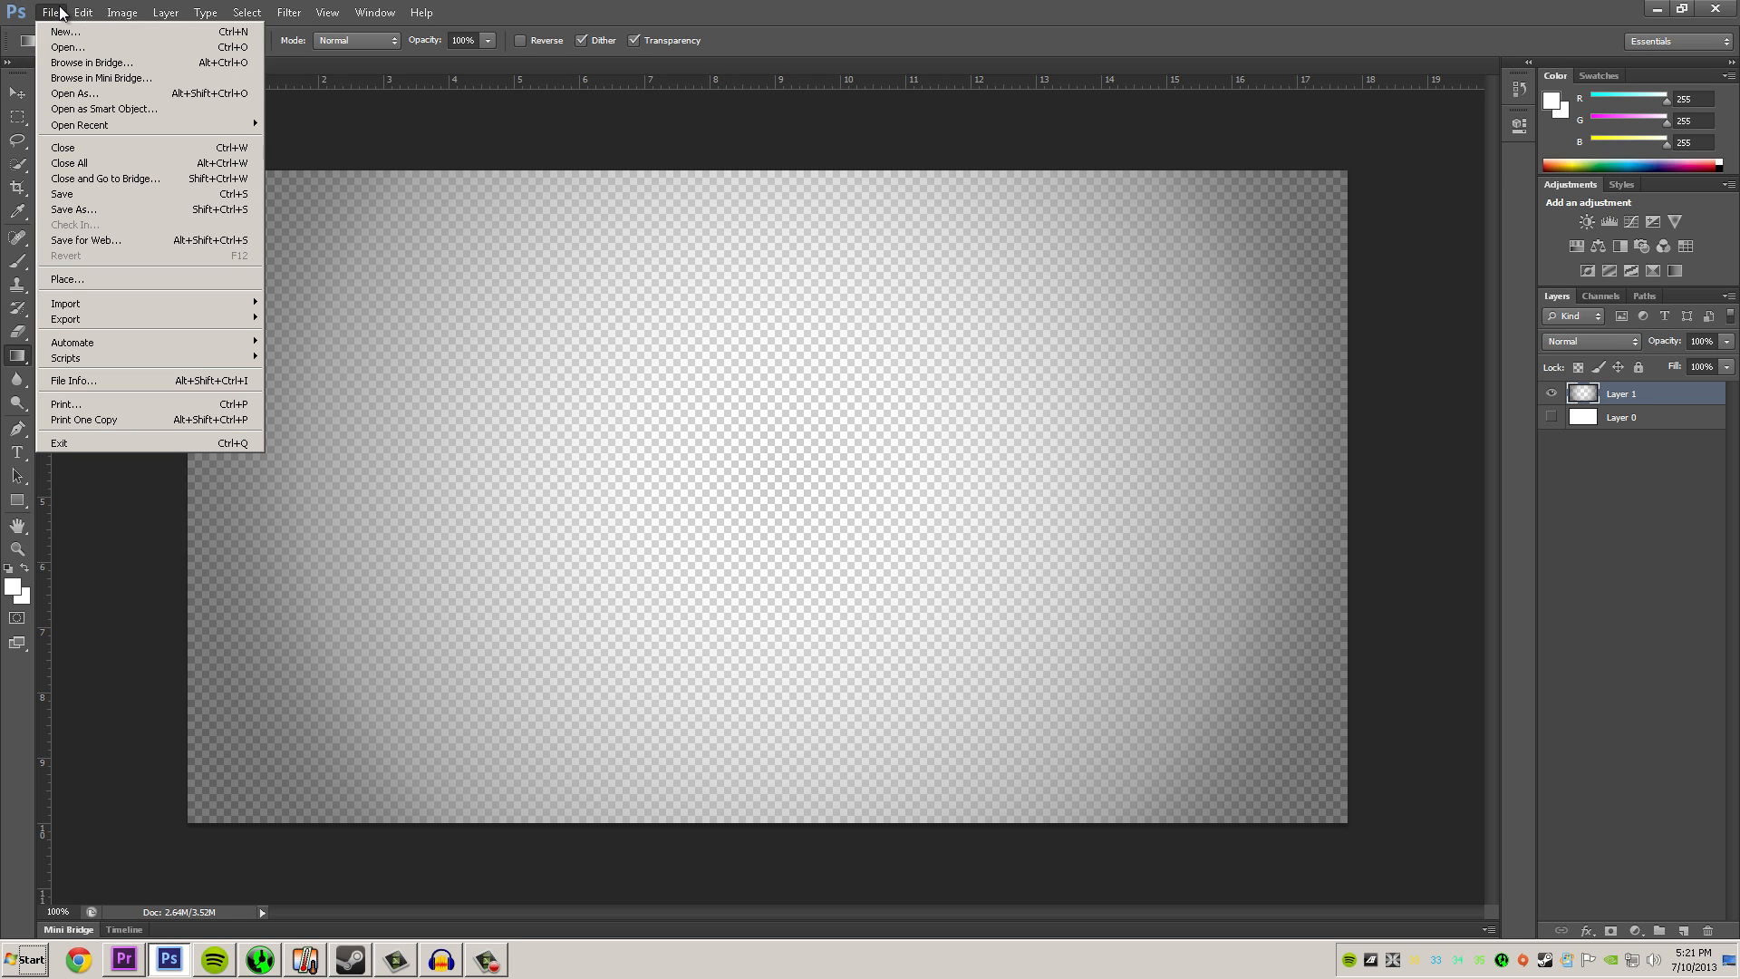
pyautogui.click(107, 210)
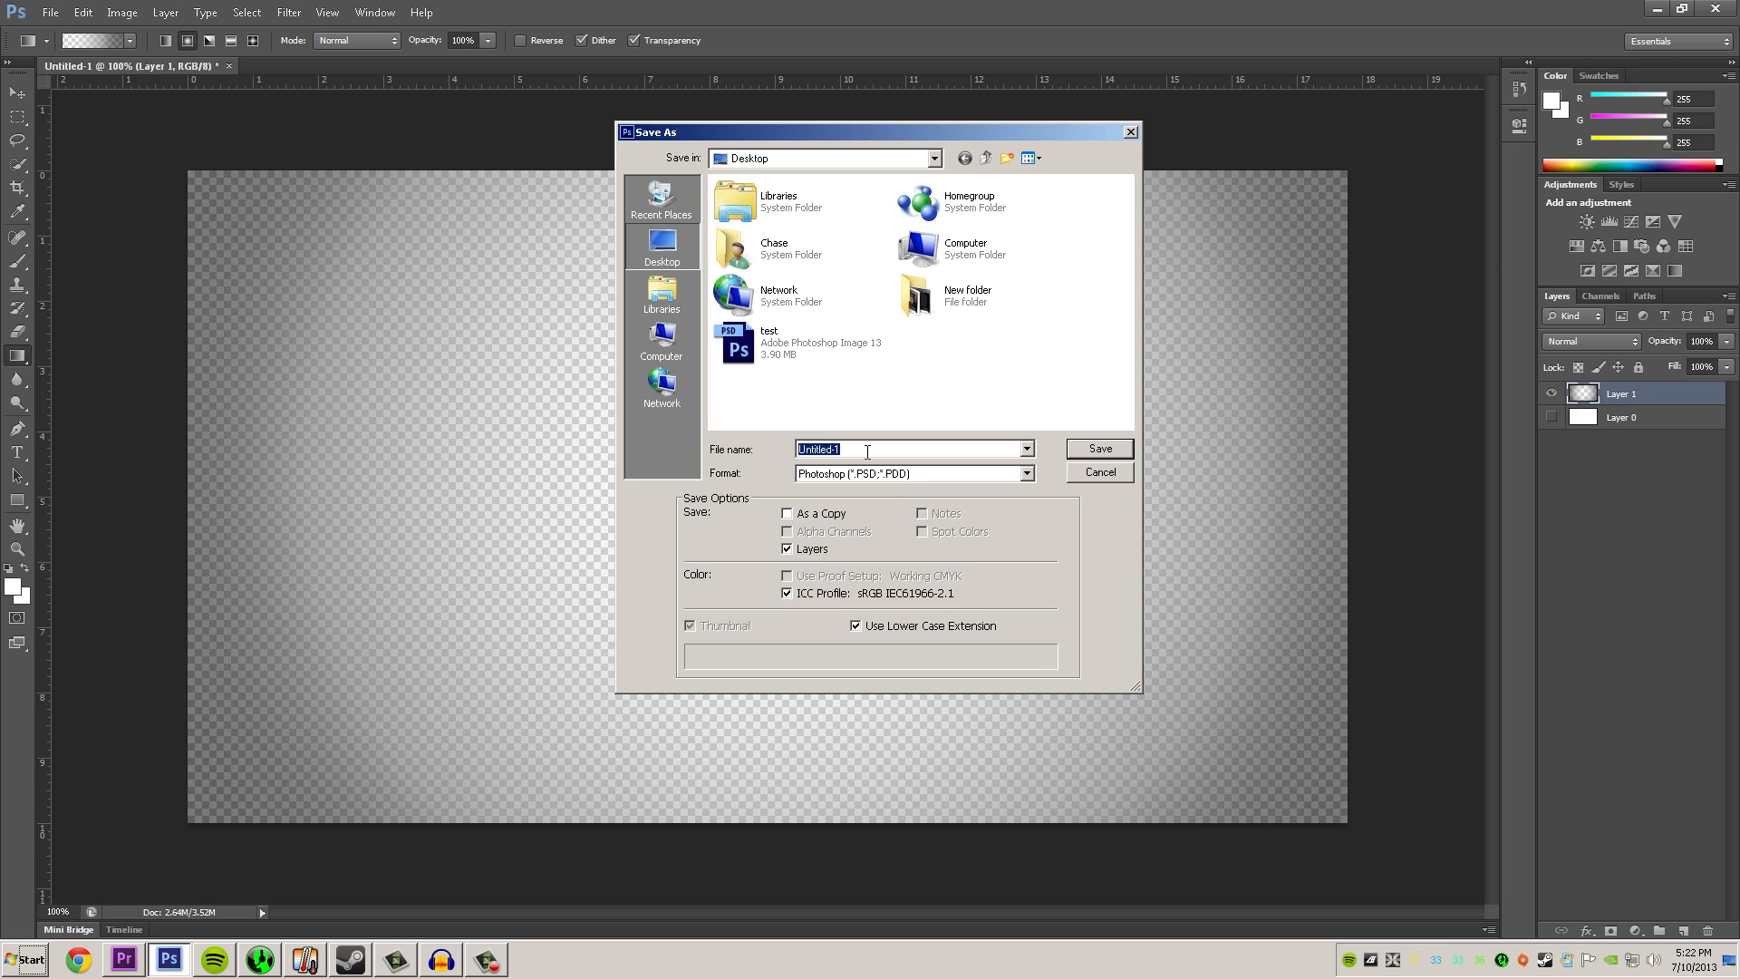
pyautogui.write('grad')
pyautogui.click(1100, 448)
pyautogui.click(1094, 299)
# Step: Switch to Premiere Pro and import grad from the Desktop with all layers merged
pyautogui.hotkey('alt', 'Tab')
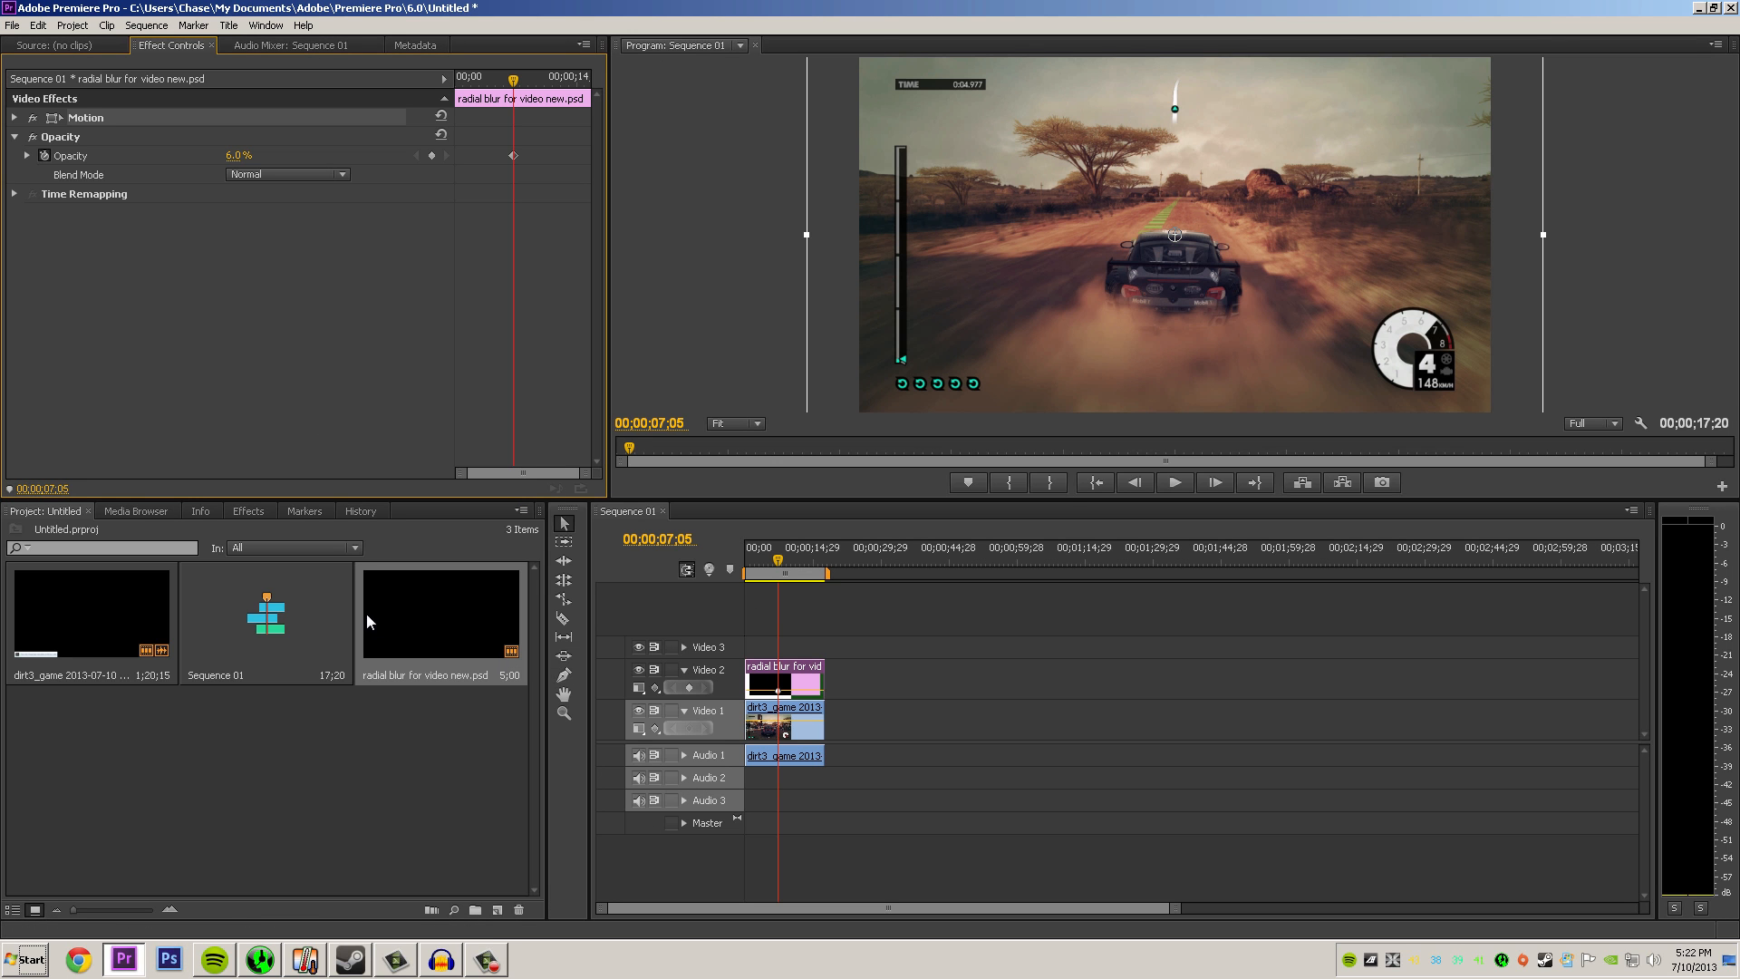
pyautogui.click(13, 25)
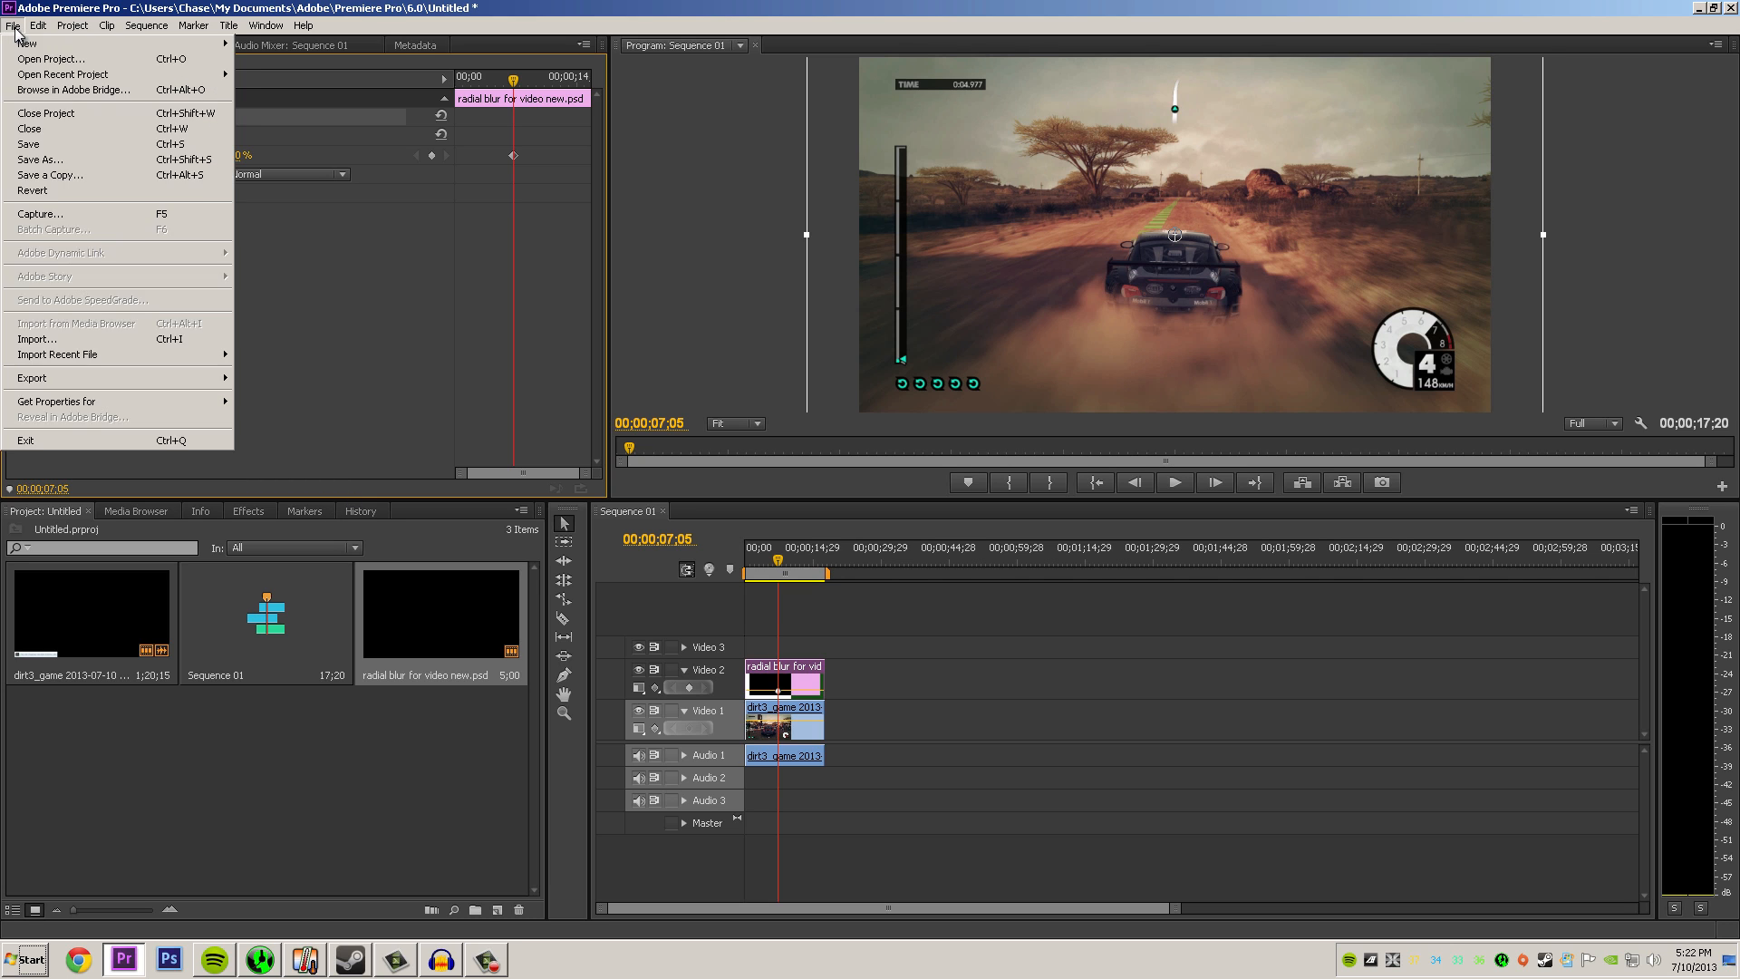
pyautogui.click(52, 339)
pyautogui.click(707, 250)
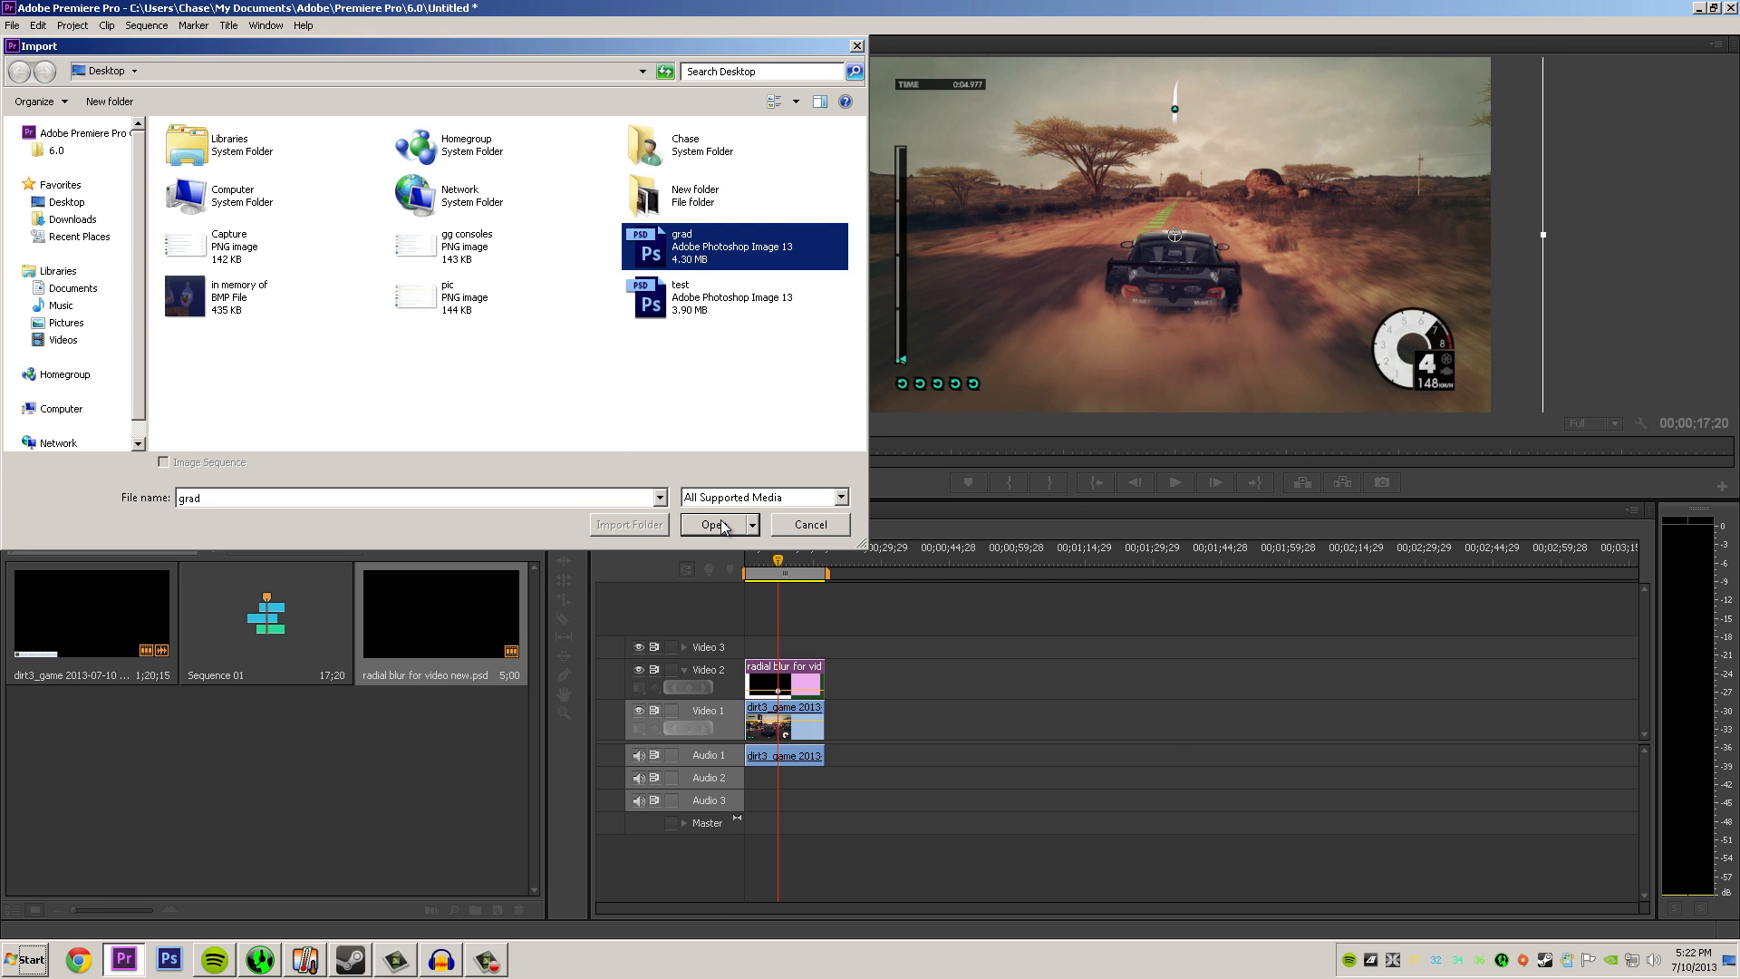
pyautogui.click(722, 528)
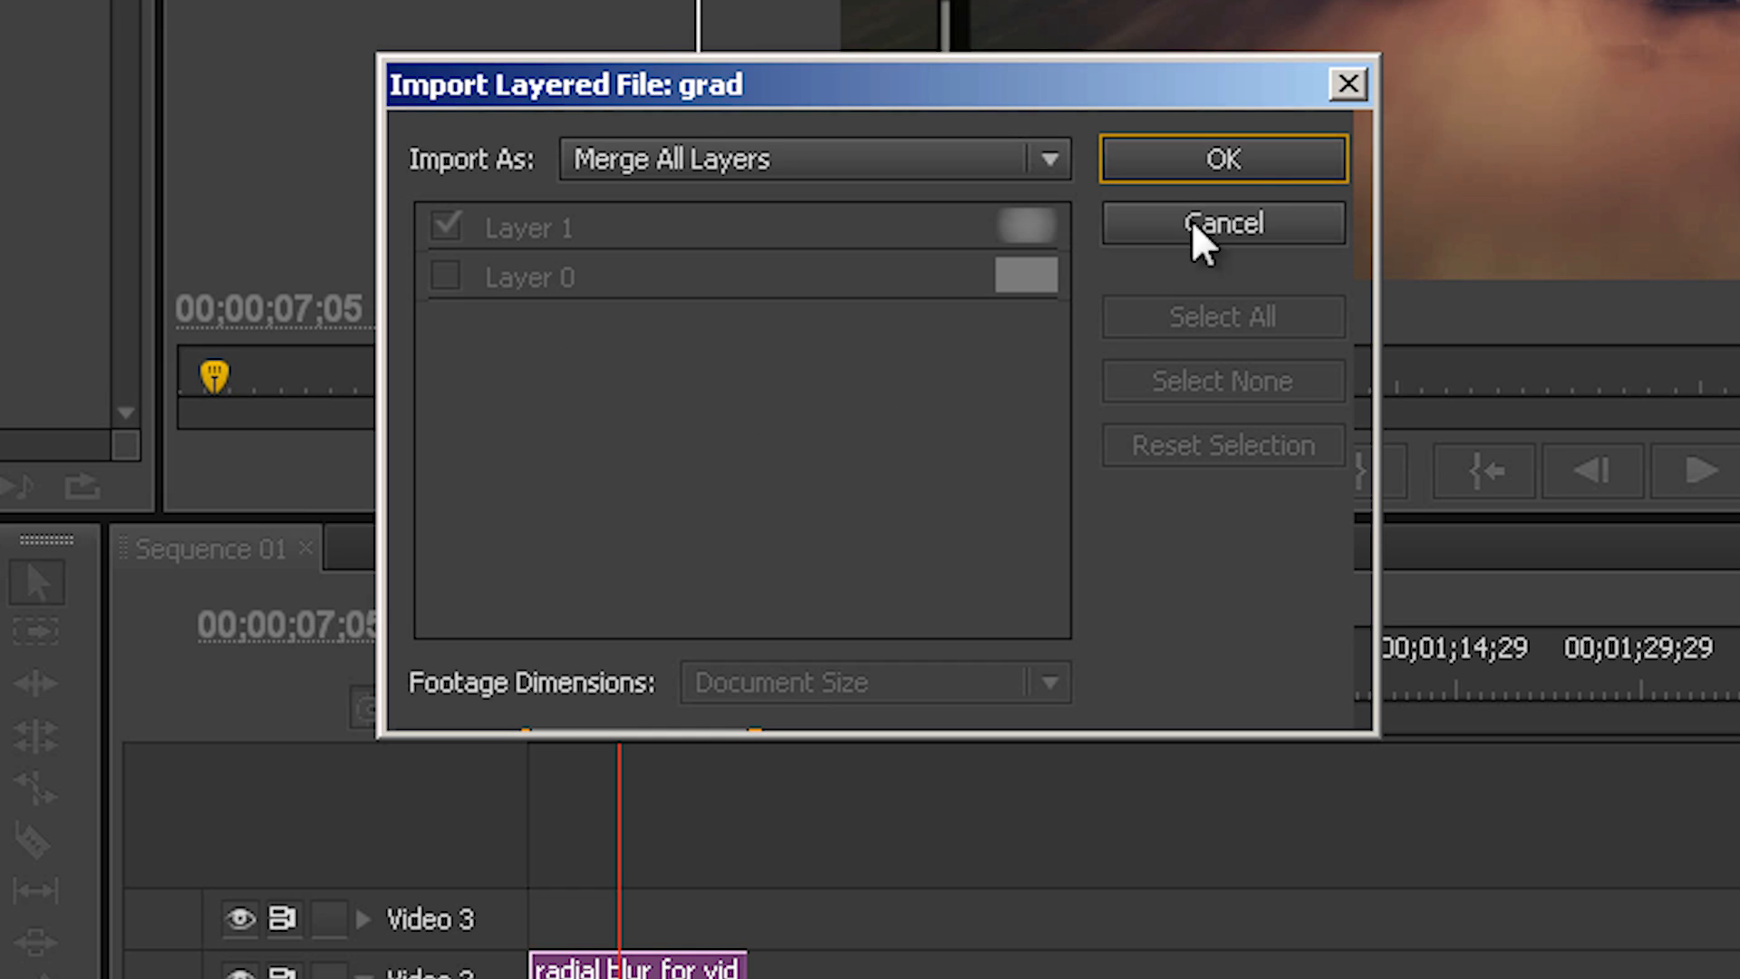
pyautogui.click(1223, 159)
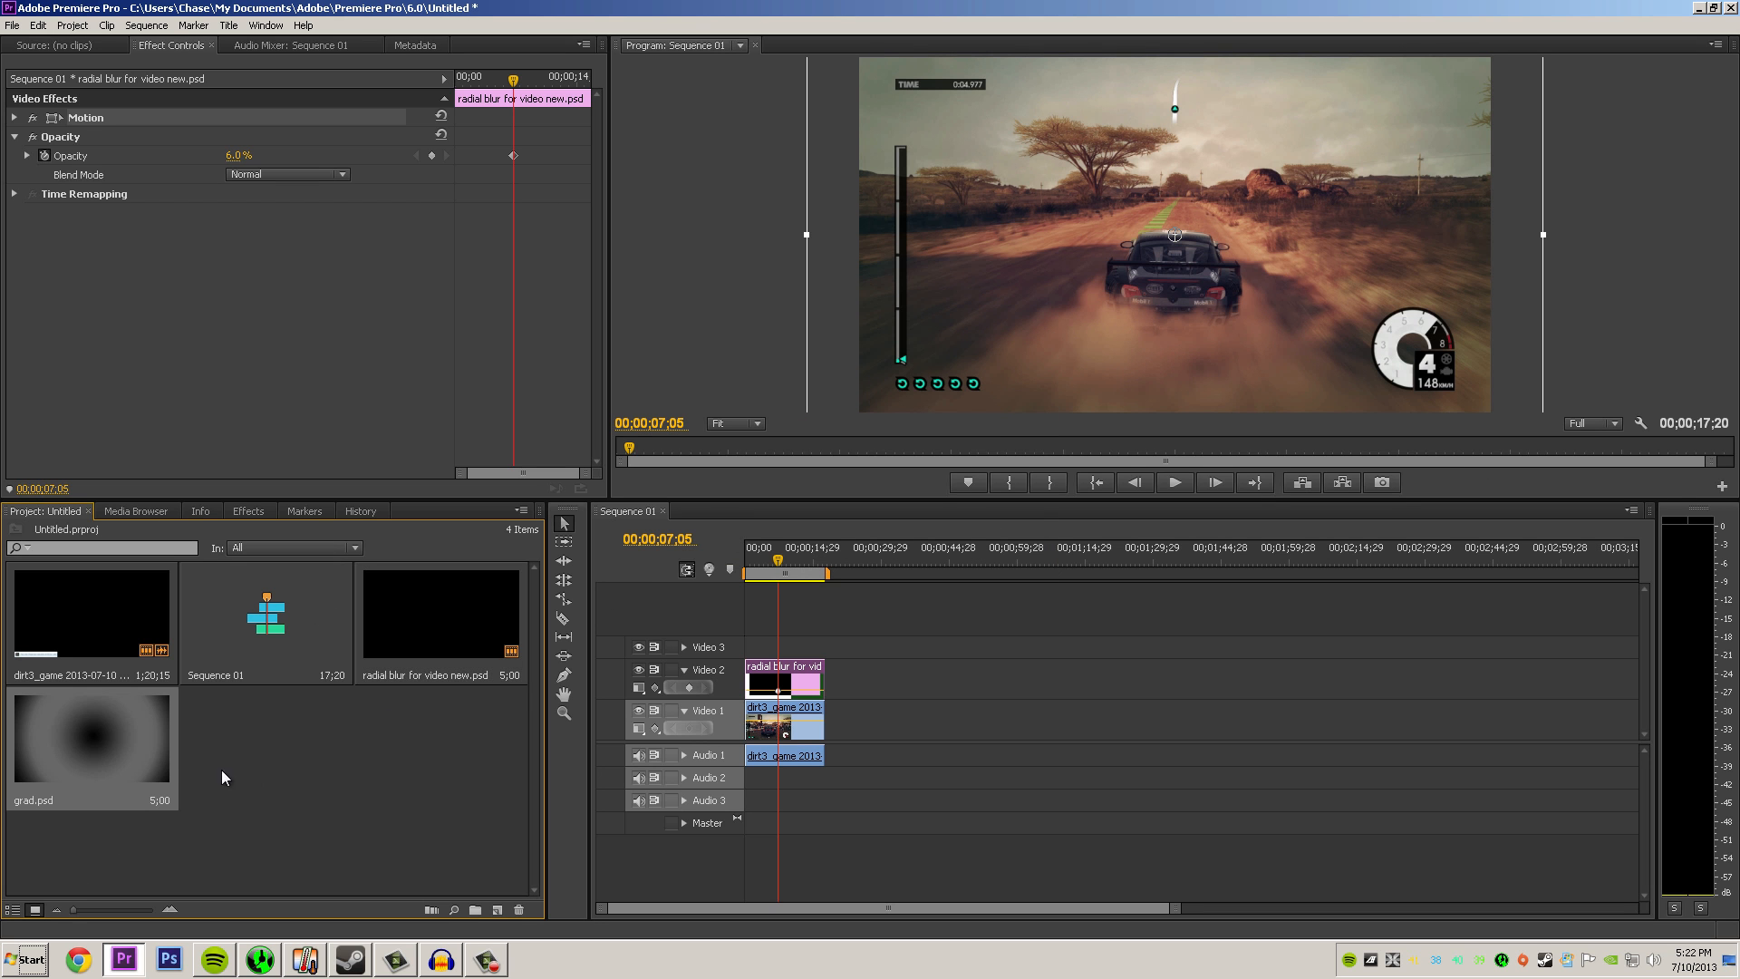
# Step: Replace the radial blur overlay on Video 2 with grad.psd and extend it to the gameplay clip's end
pyautogui.moveTo(104, 752); pyautogui.dragTo(763, 661)
pyautogui.press('Delete')
pyautogui.moveTo(758, 648); pyautogui.dragTo(764, 672)
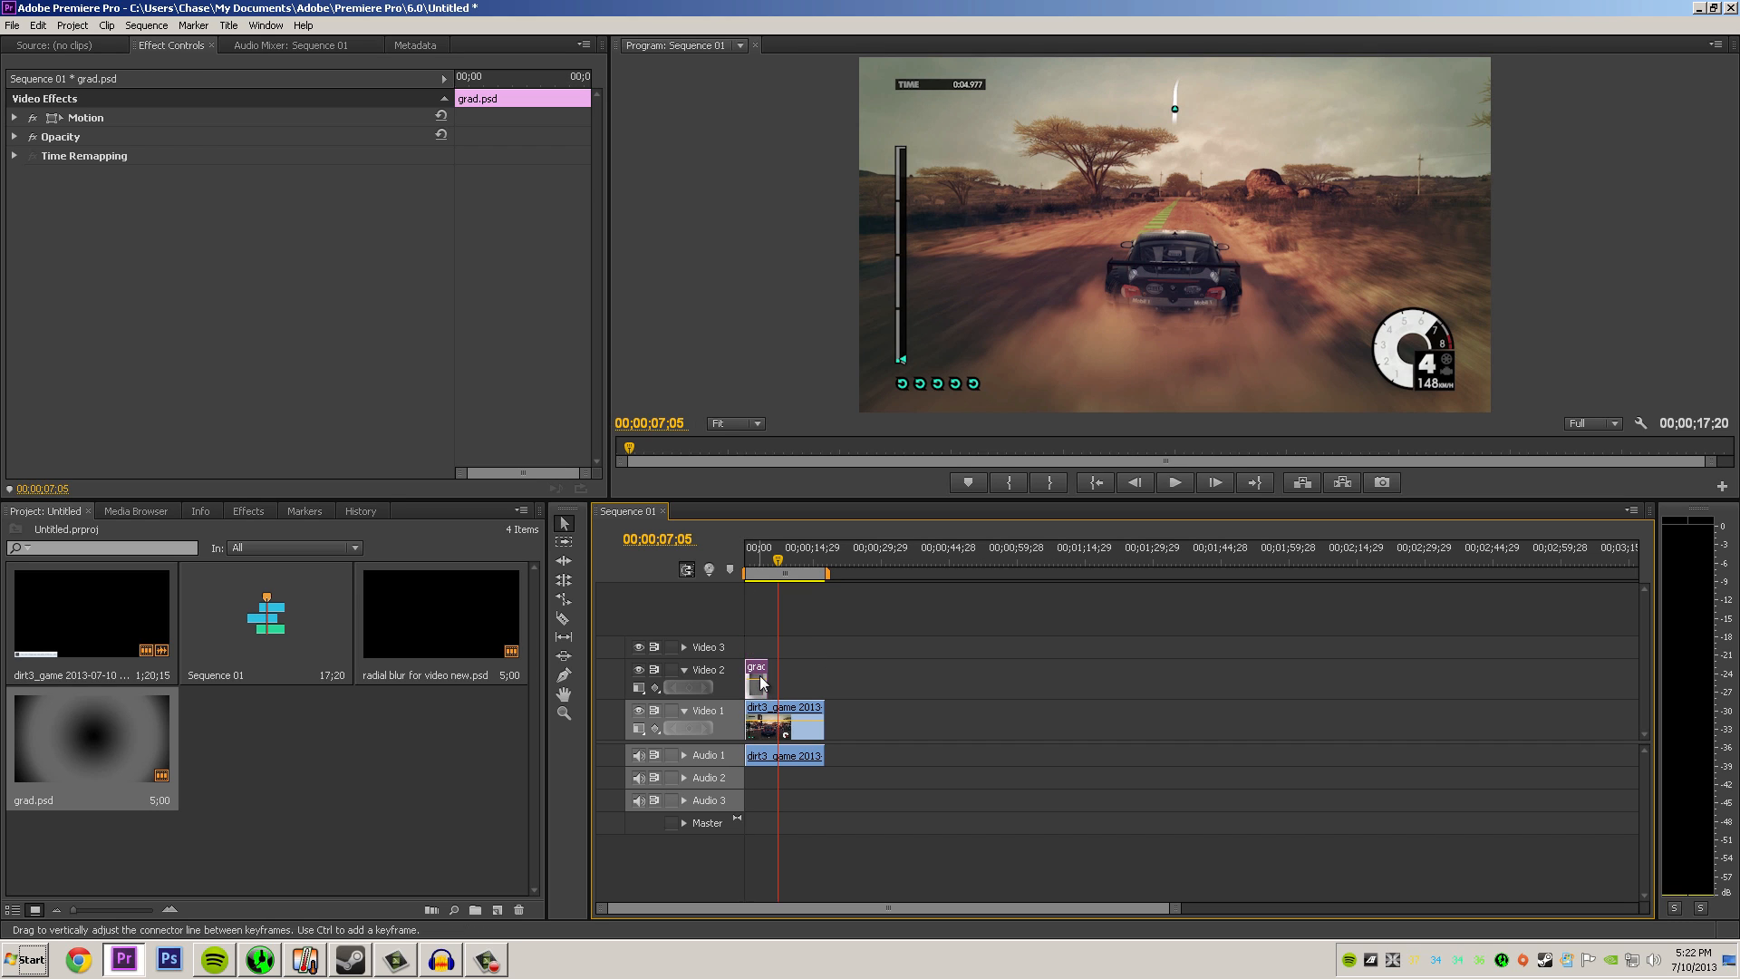
pyautogui.moveTo(765, 680); pyautogui.dragTo(823, 678)
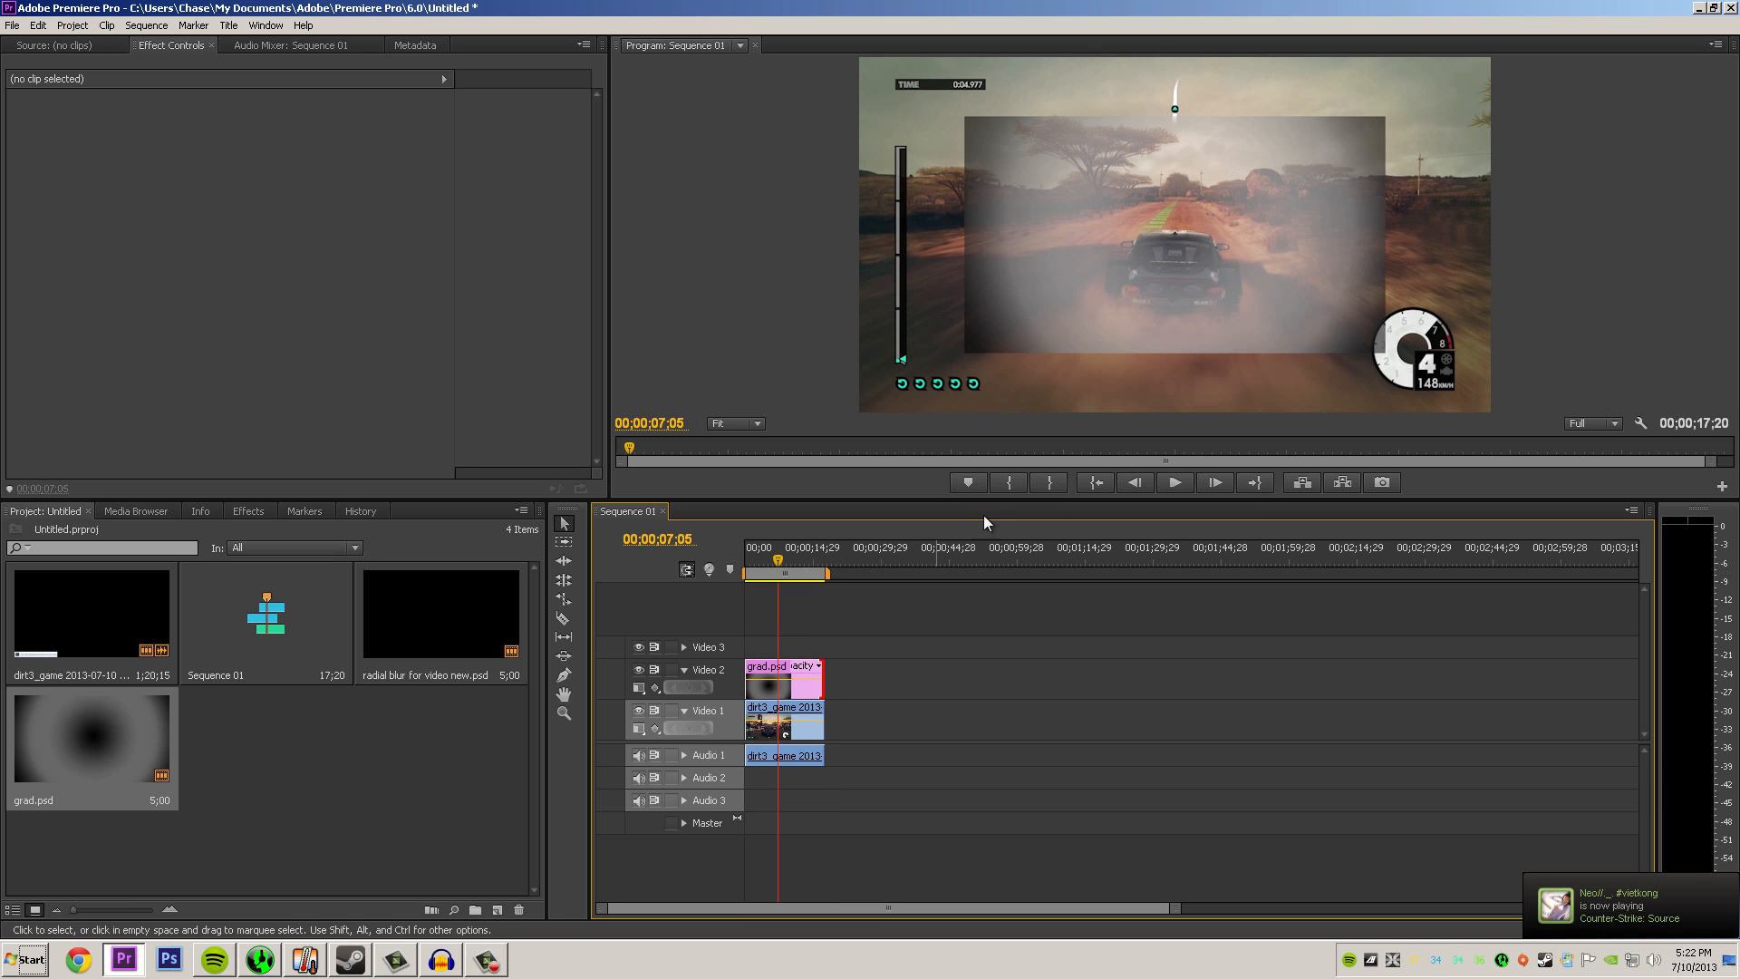
# Step: Scale the grad.psd overlay to cover the whole frame and shift it downward at the sequence start
pyautogui.moveTo(966, 235); pyautogui.dragTo(480, 268)
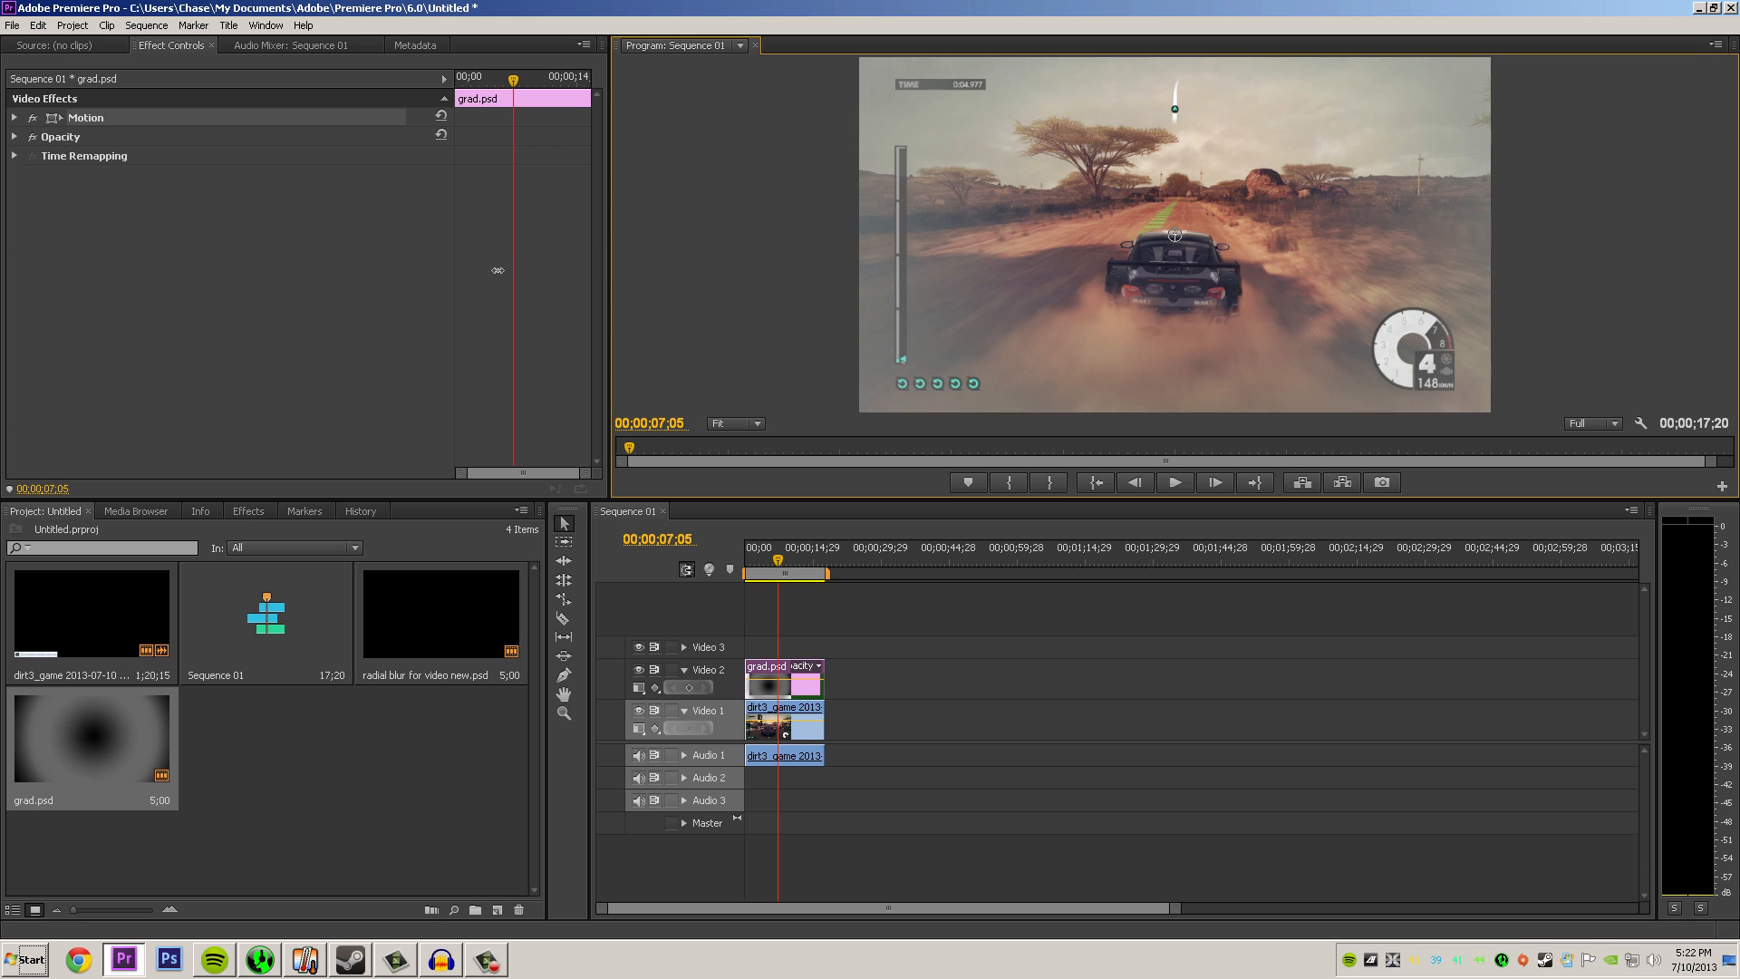
pyautogui.moveTo(781, 562); pyautogui.dragTo(745, 547)
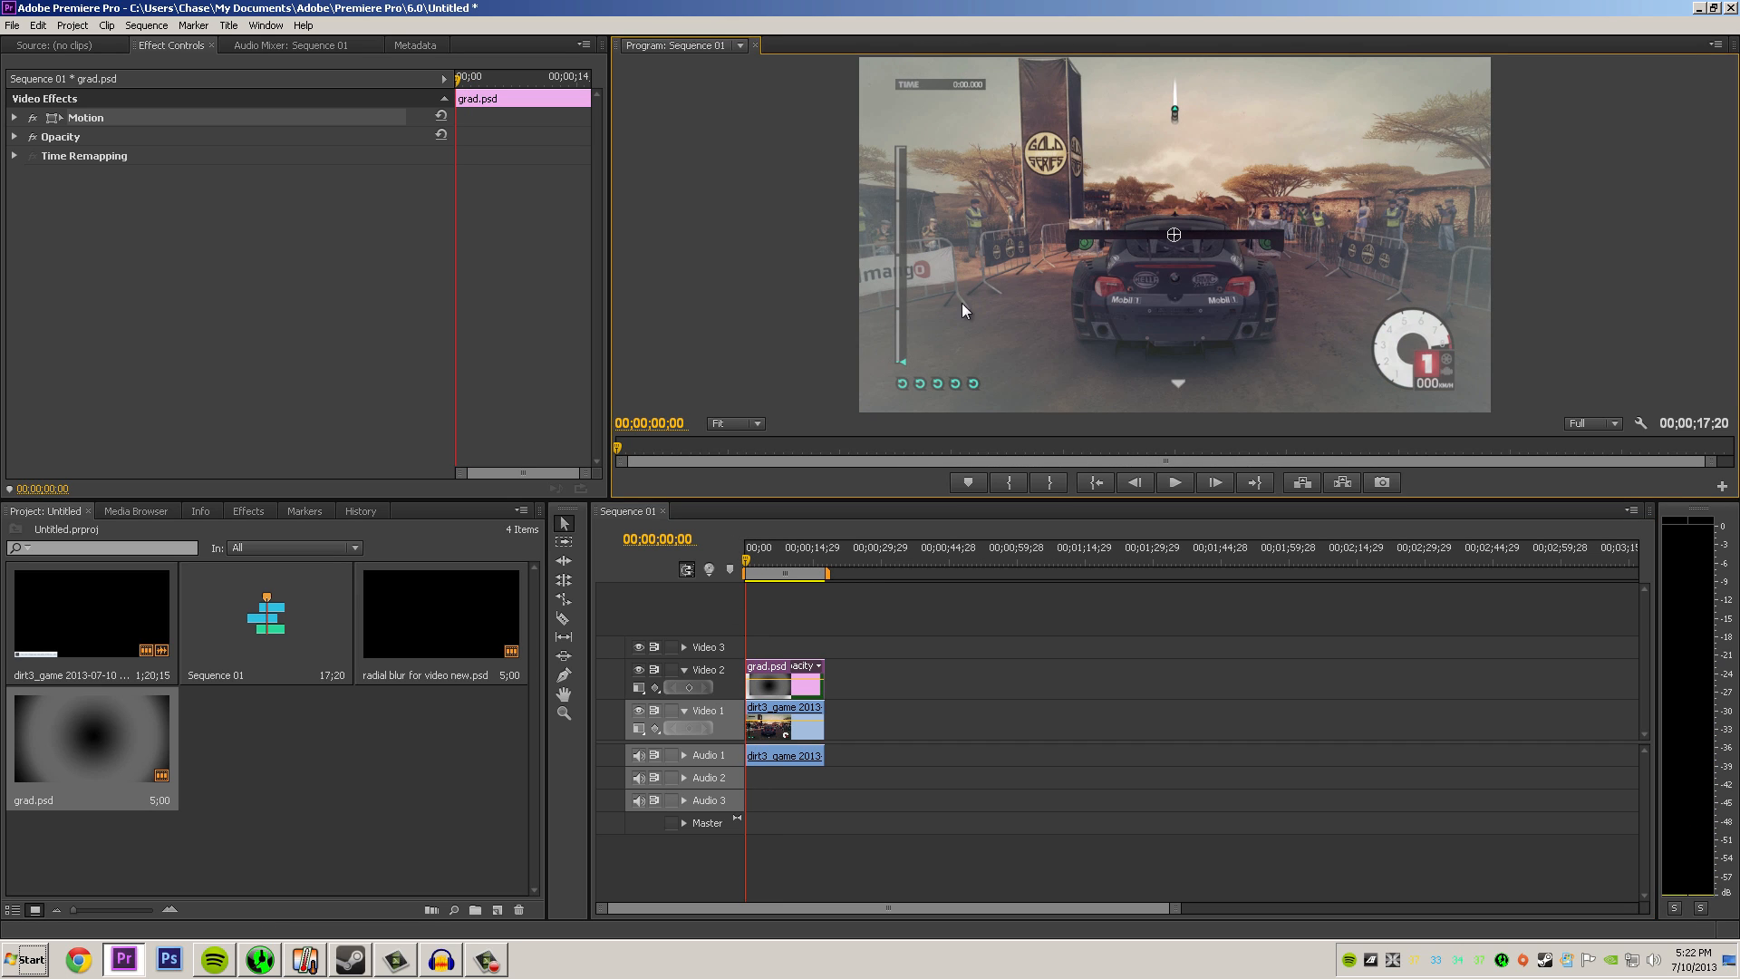
pyautogui.moveTo(867, 407); pyautogui.dragTo(867, 451)
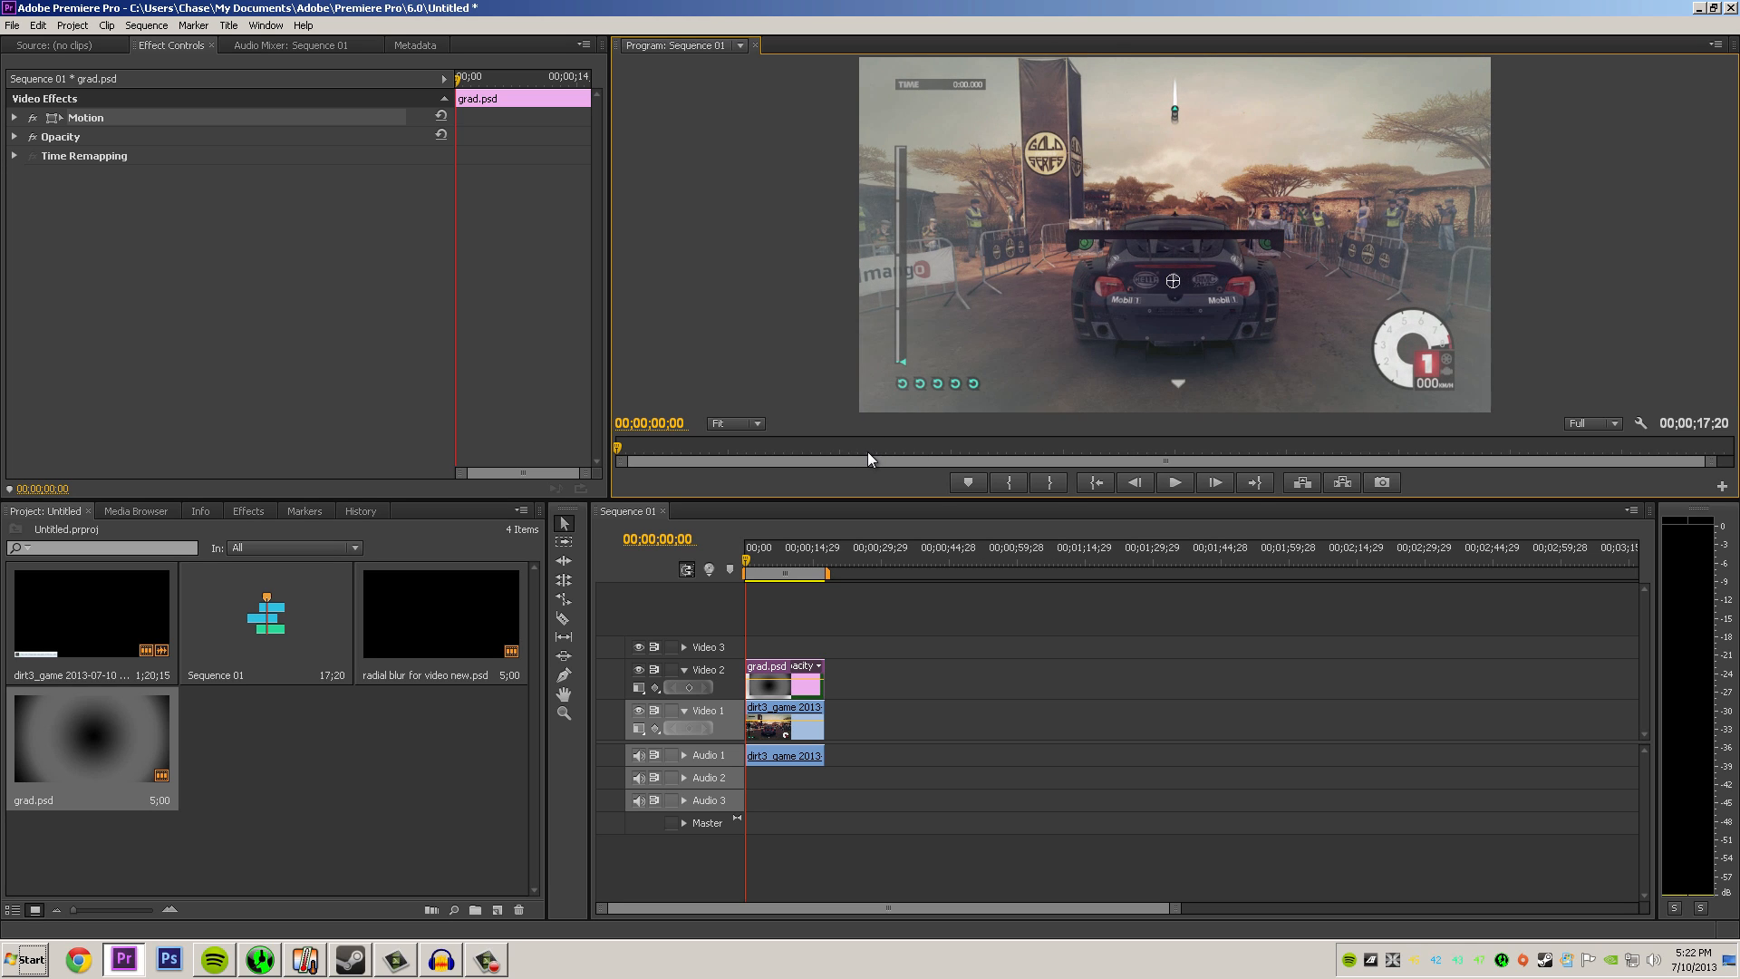
# Step: Delete grad.psd from the project together with its clip in the sequence
pyautogui.click(426, 627)
pyautogui.click(143, 731)
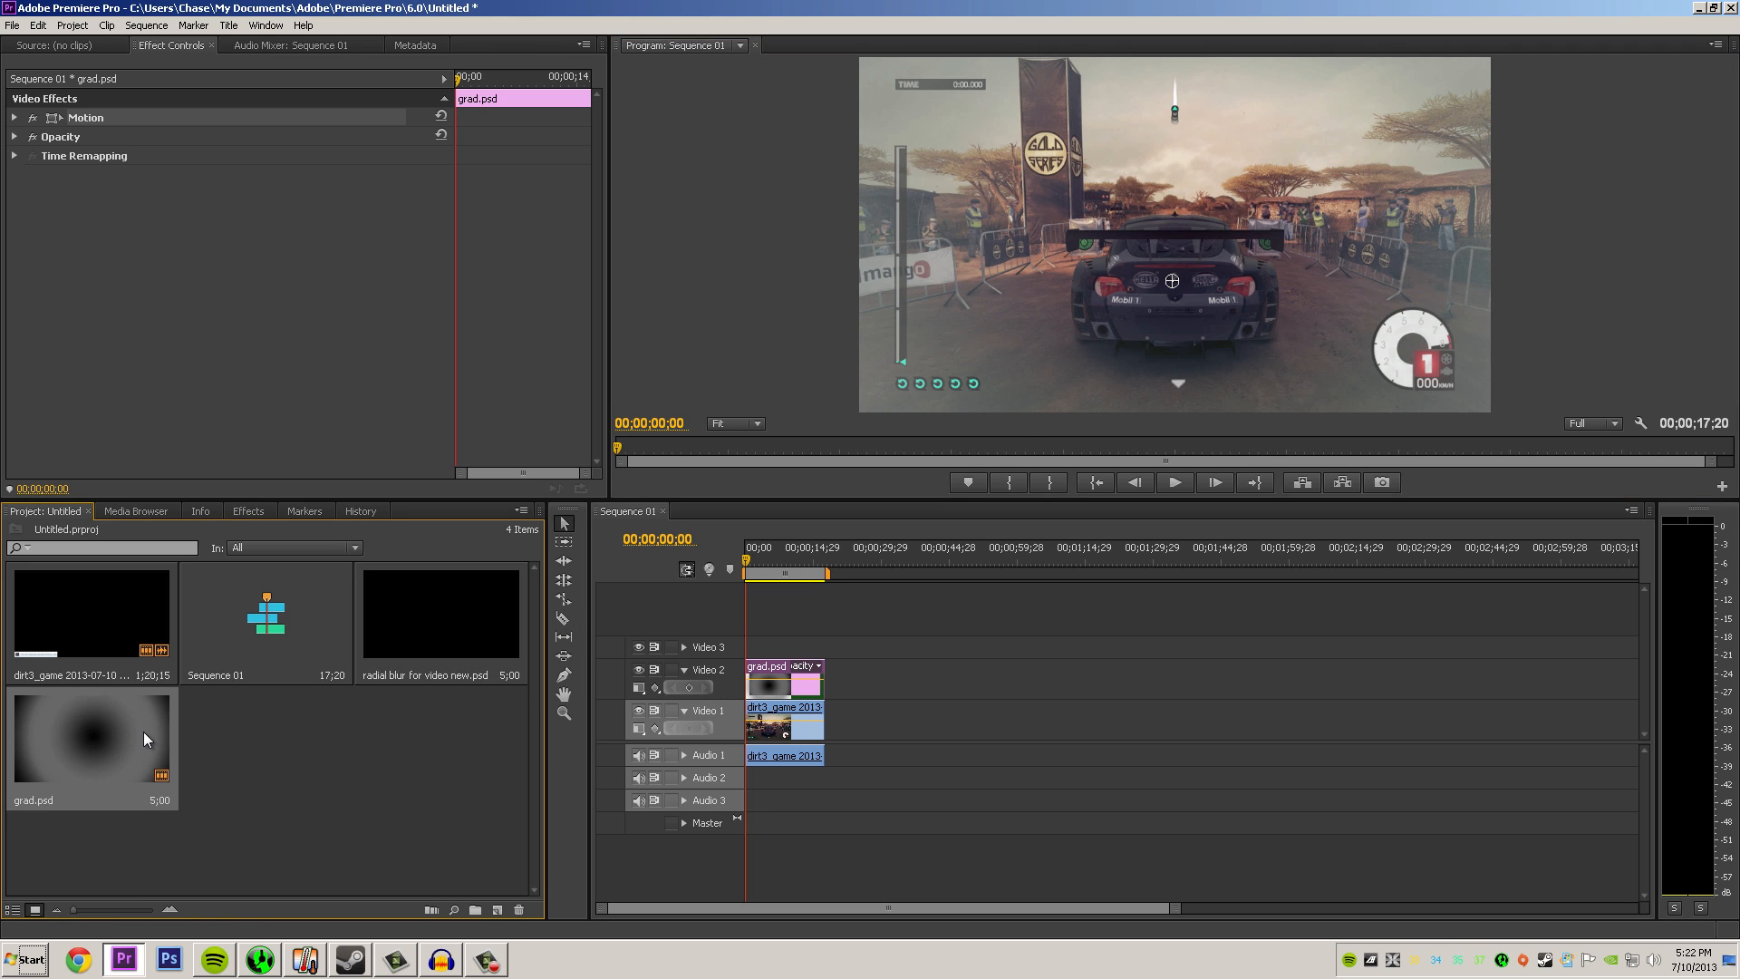
pyautogui.press('Delete')
pyautogui.click(959, 504)
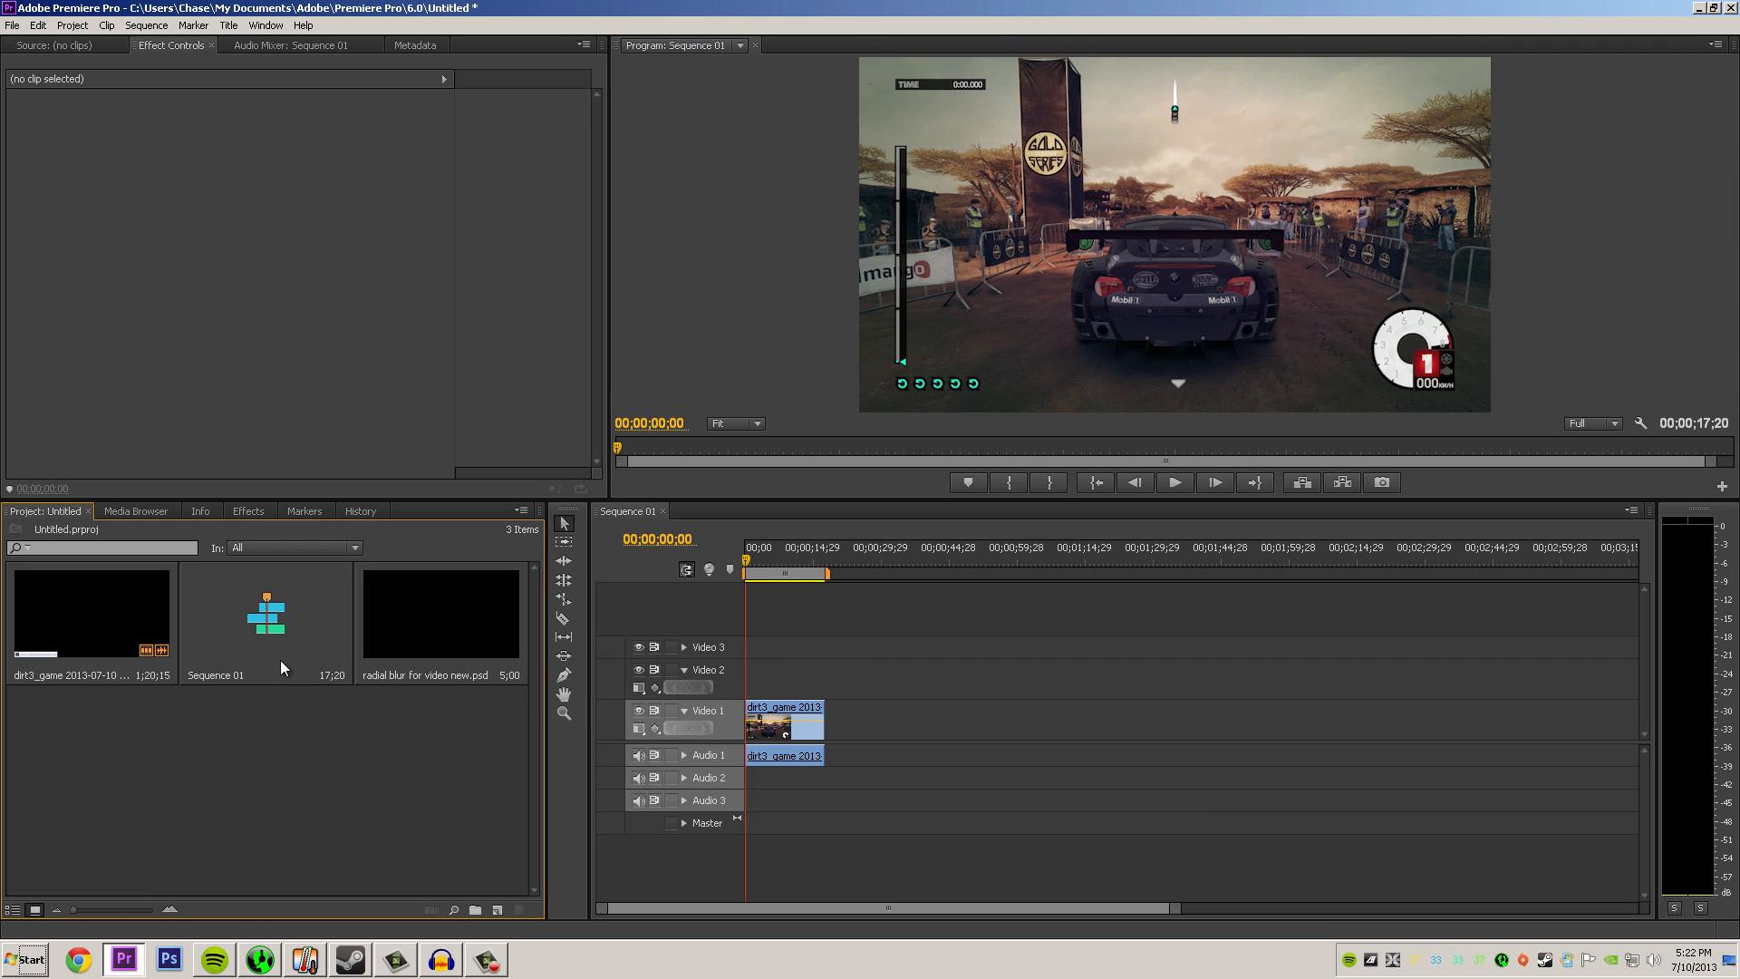
# Step: Place radial blur for video new.psd on Video 2 over the full gameplay clip and select it in the preview
pyautogui.moveTo(415, 626); pyautogui.dragTo(824, 678)
pyautogui.click(982, 256)
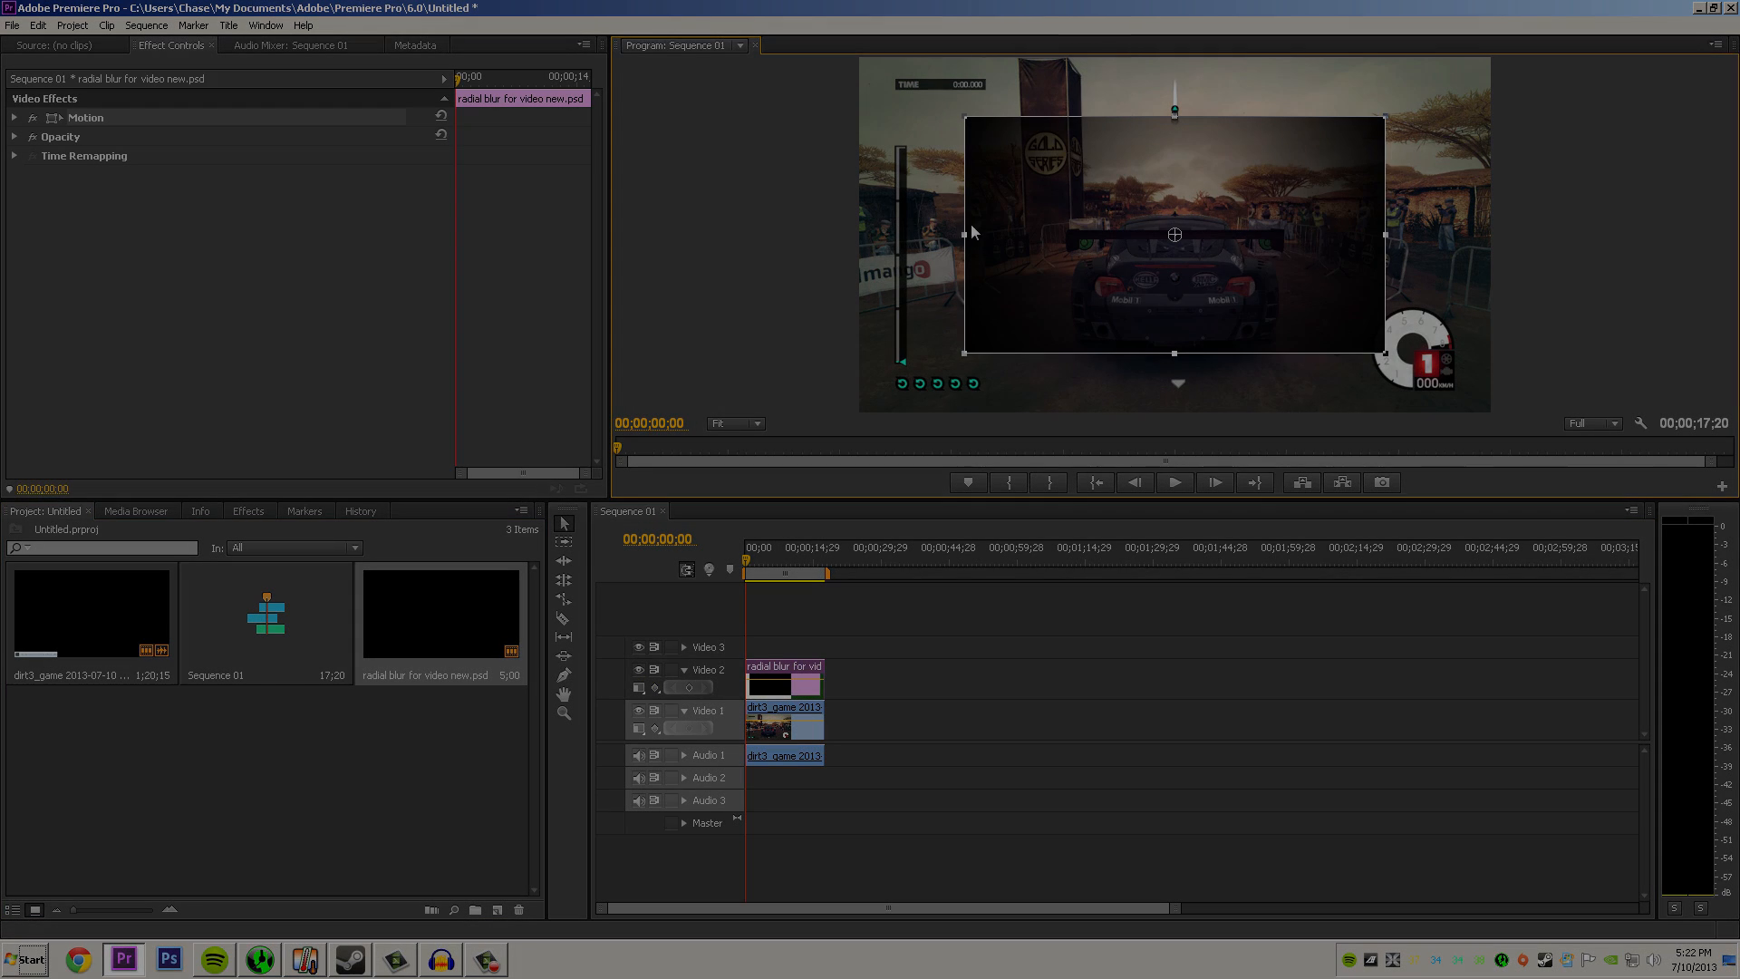